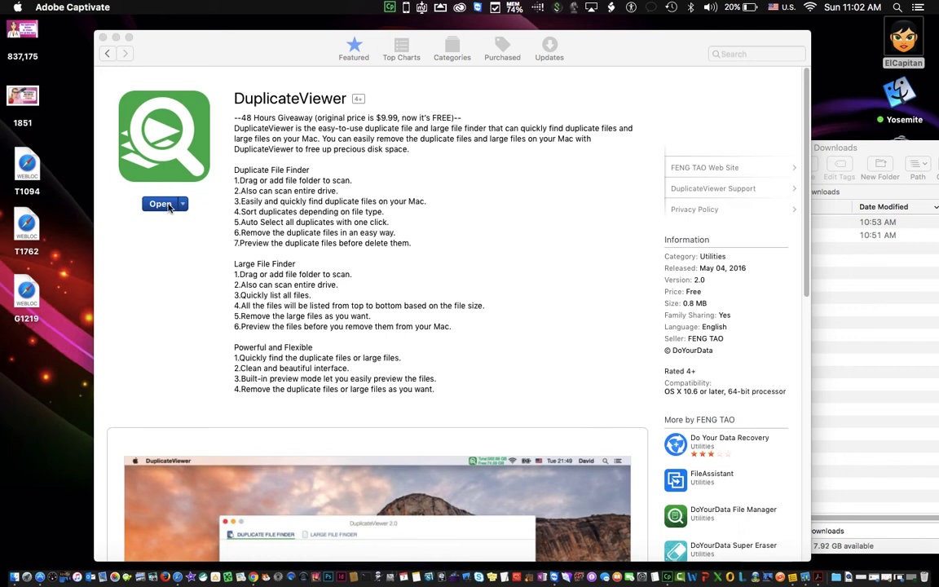
# Step: Launch DuplicateViewer from its App Store page, minimize the store window and move the DuplicateViewer window clear of the Finder window
pyautogui.click(168, 207)
pyautogui.click(160, 204)
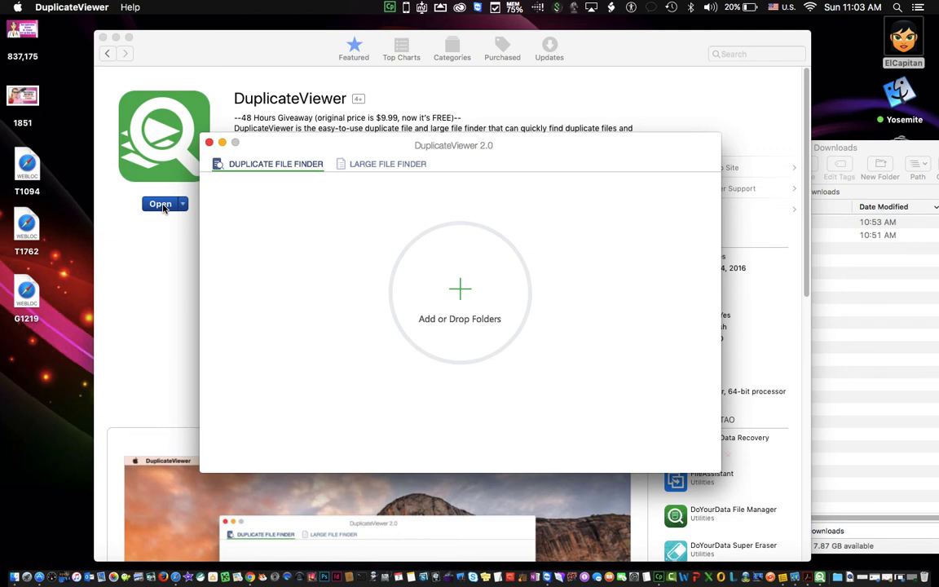
pyautogui.click(116, 37)
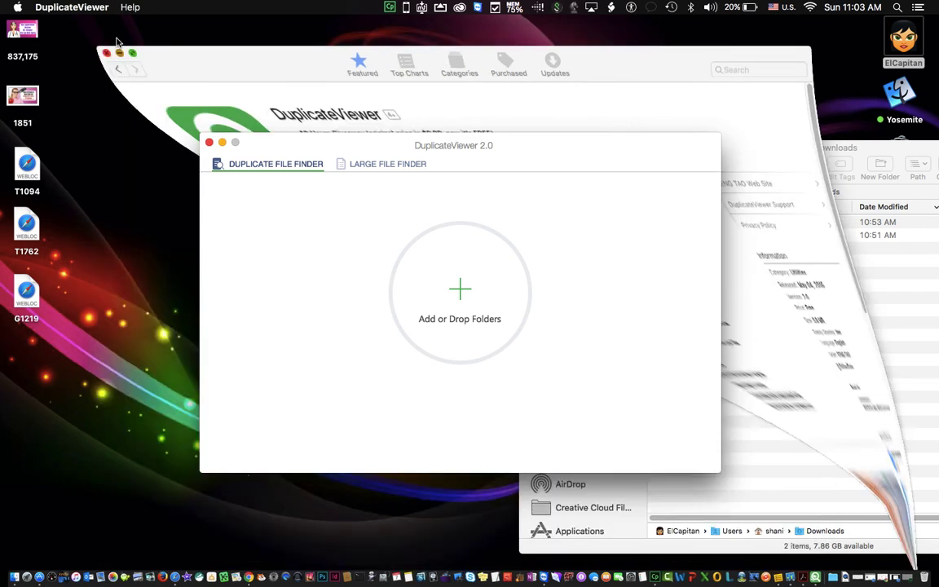
pyautogui.moveTo(468, 162); pyautogui.dragTo(423, 95)
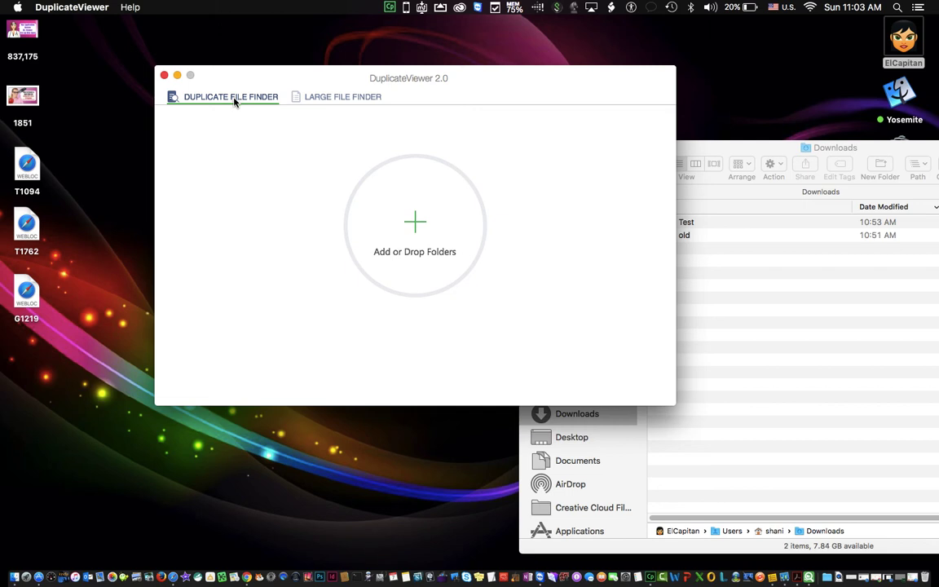
# Step: Scan the Test folder from Downloads with the Duplicate File Finder
pyautogui.click(319, 97)
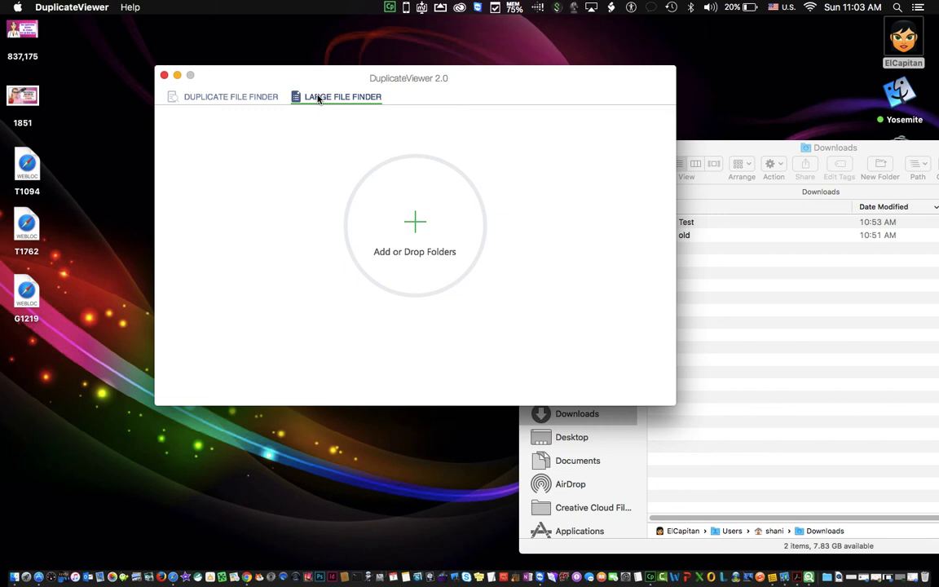
pyautogui.click(233, 101)
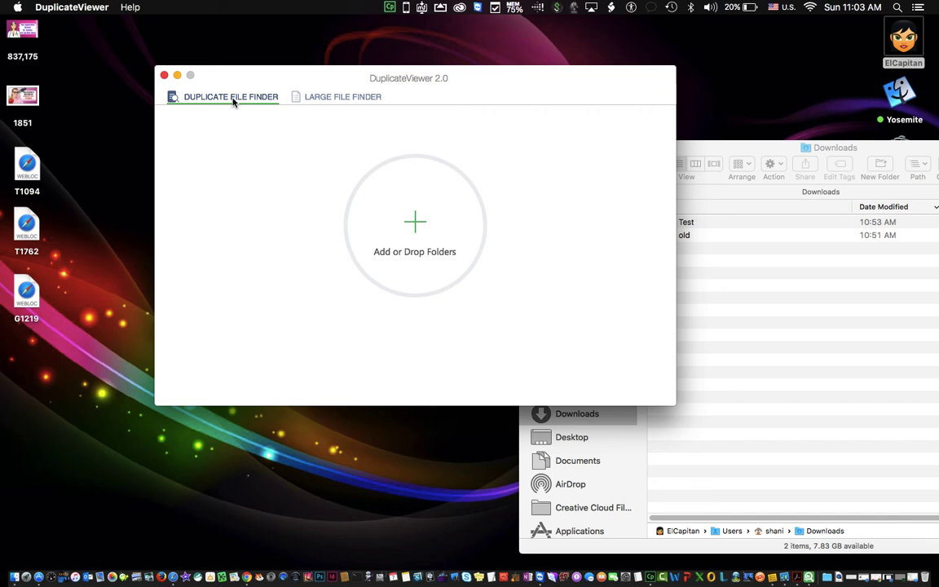
pyautogui.click(611, 159)
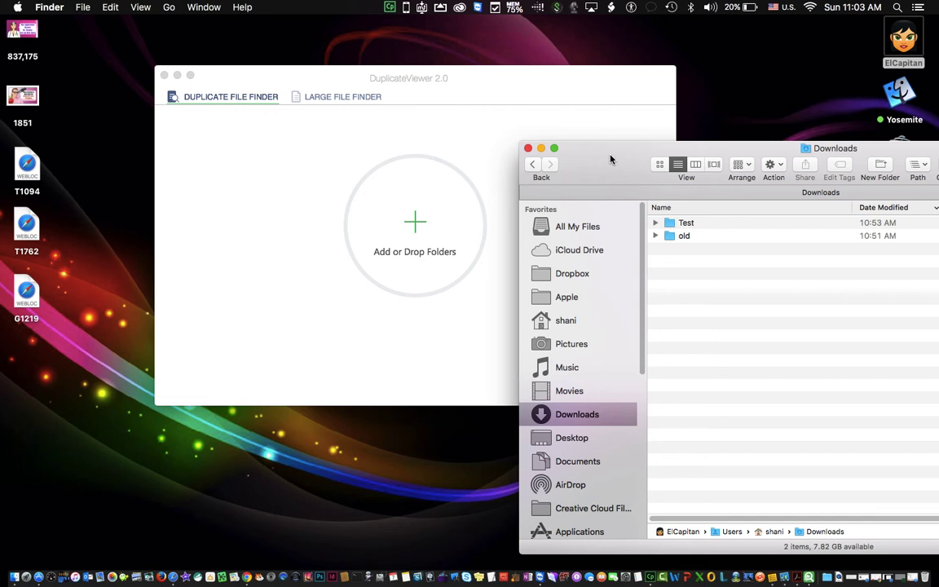
pyautogui.moveTo(610, 159); pyautogui.dragTo(608, 116)
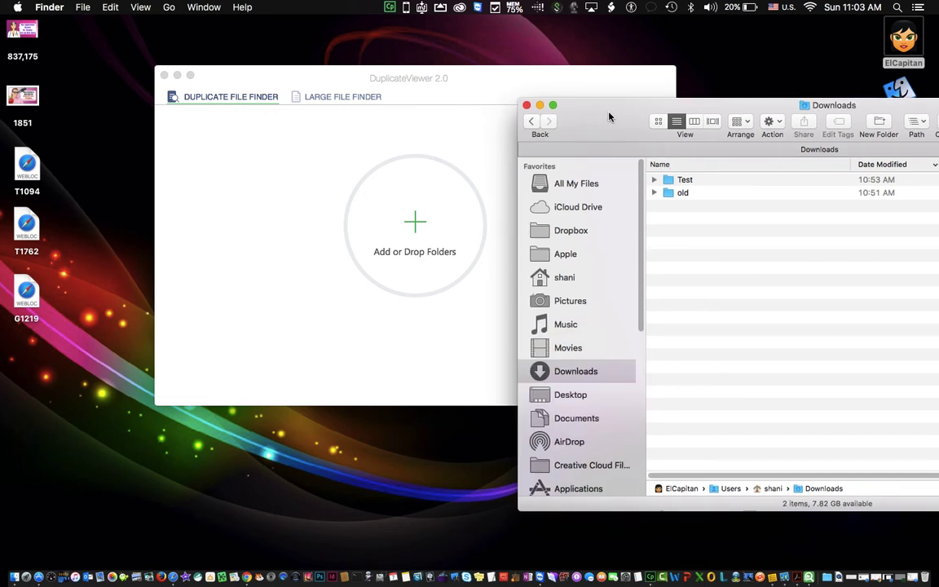
pyautogui.click(683, 180)
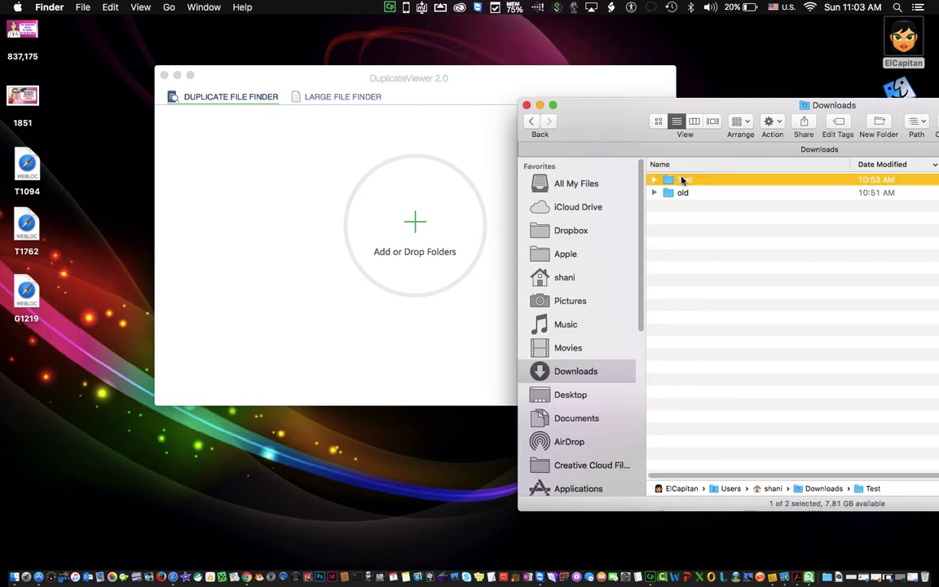
pyautogui.moveTo(683, 180); pyautogui.dragTo(418, 216)
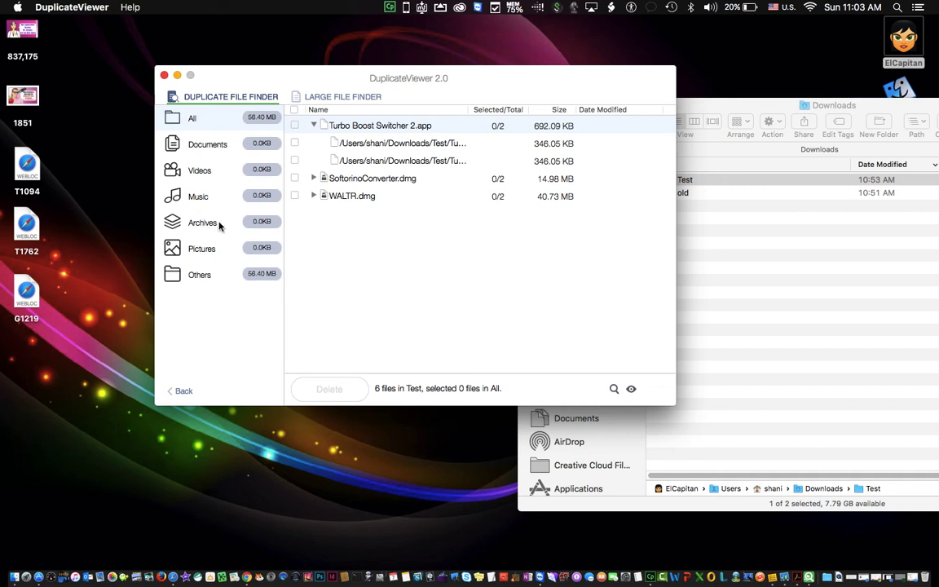
# Step: Review the duplicate results by category: Pictures, Documents, Videos, Music, Archives and Others
pyautogui.click(201, 249)
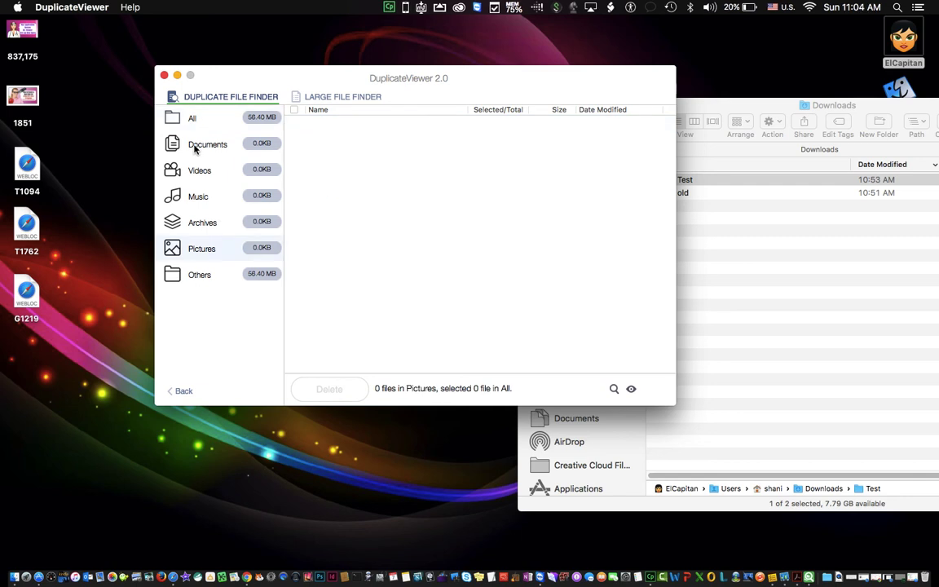
pyautogui.click(195, 149)
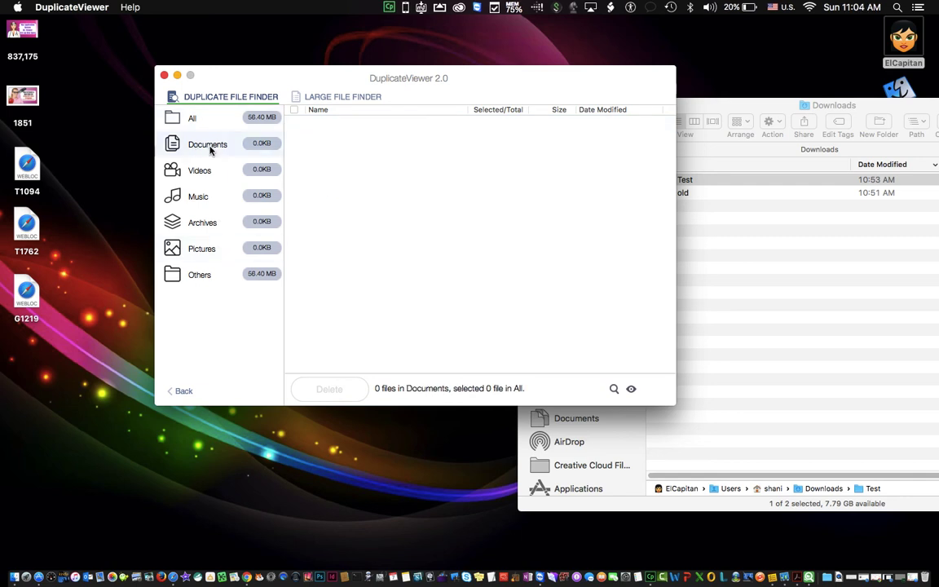
pyautogui.click(199, 170)
pyautogui.click(201, 198)
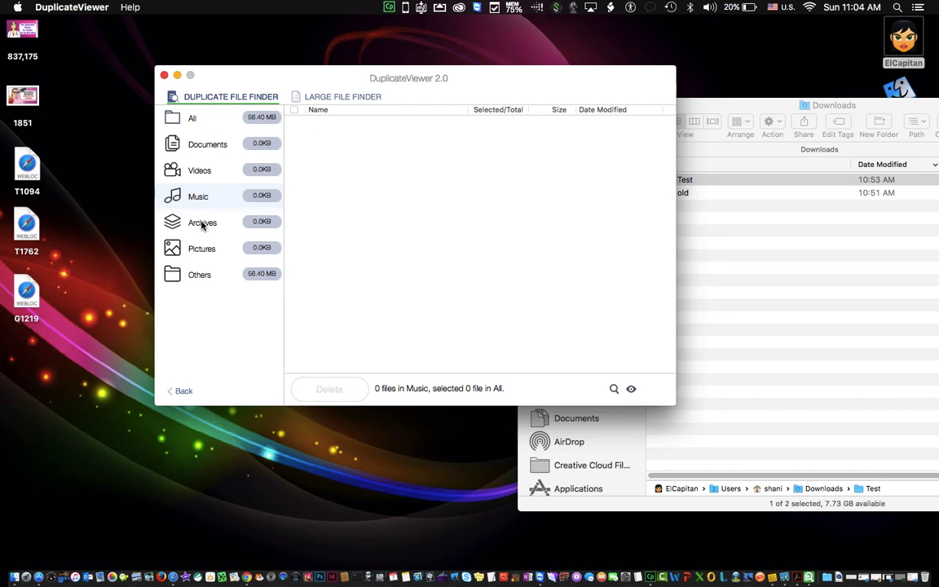
pyautogui.click(201, 222)
pyautogui.click(201, 248)
pyautogui.click(201, 275)
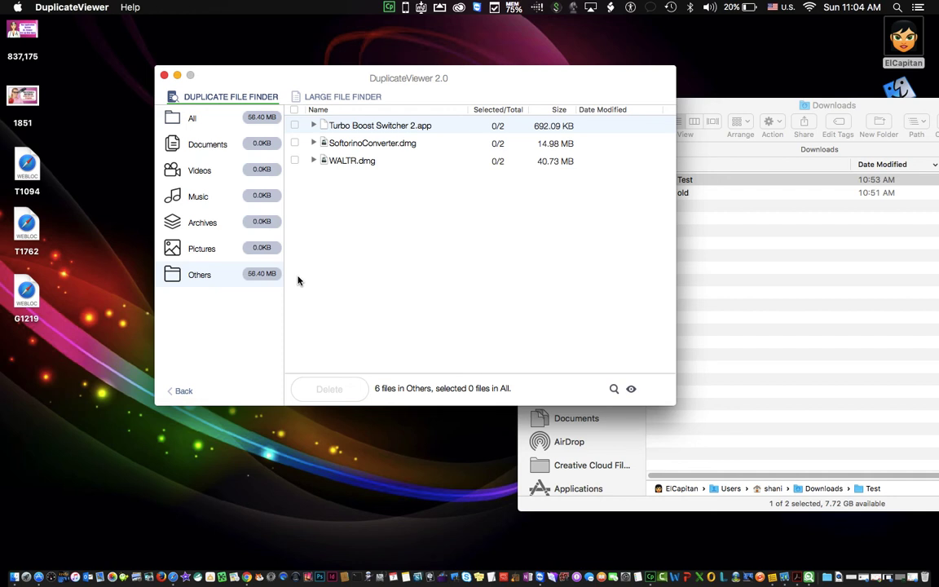
# Step: Expand the Turbo Boost Switcher 2.app group, reveal its first copy in Finder and compare it with Turbo Boost Switcher 2
pyautogui.click(313, 125)
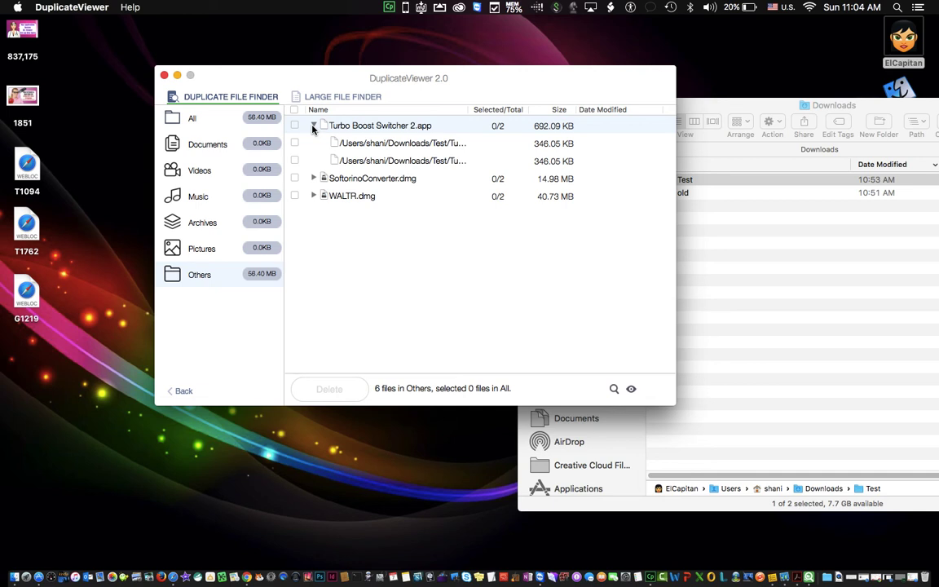
pyautogui.click(294, 142)
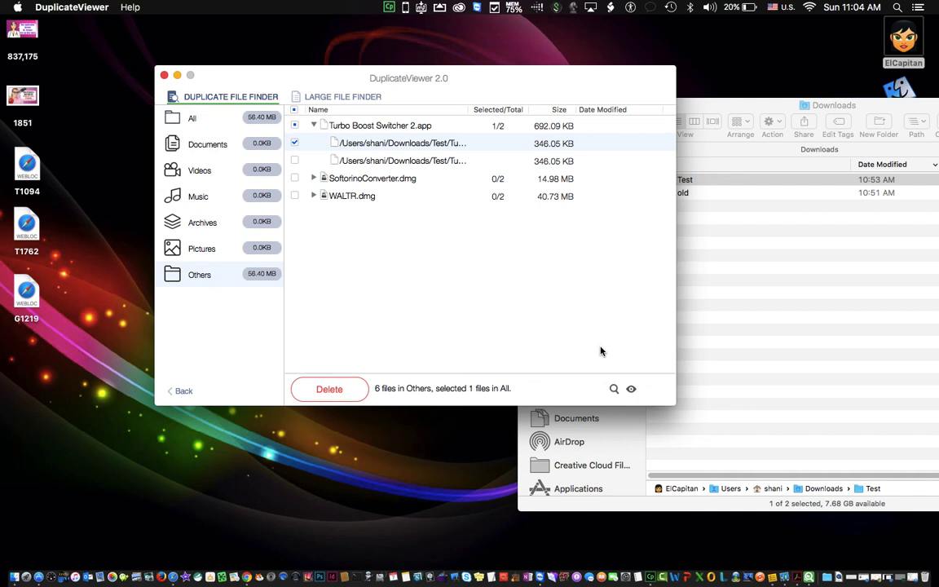
pyautogui.click(614, 389)
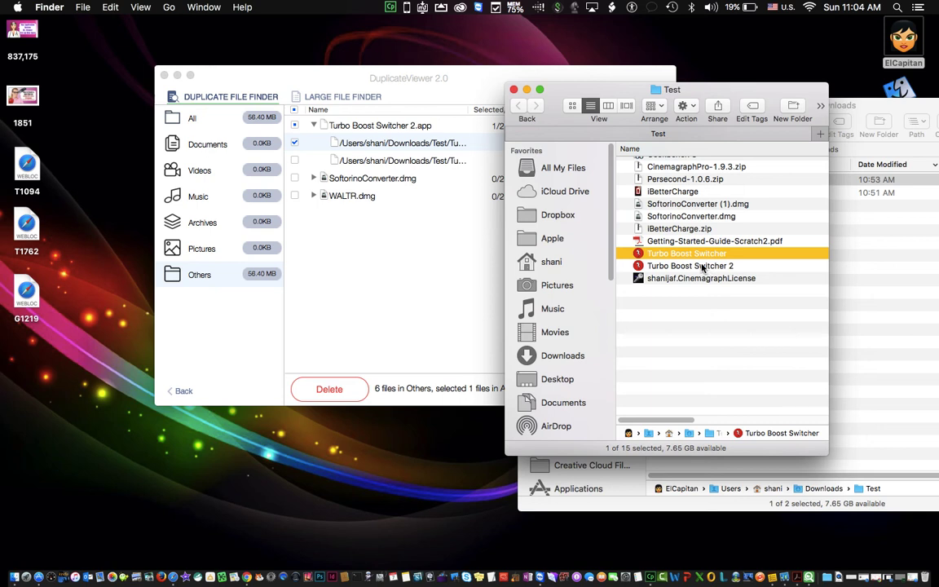
pyautogui.click(702, 267)
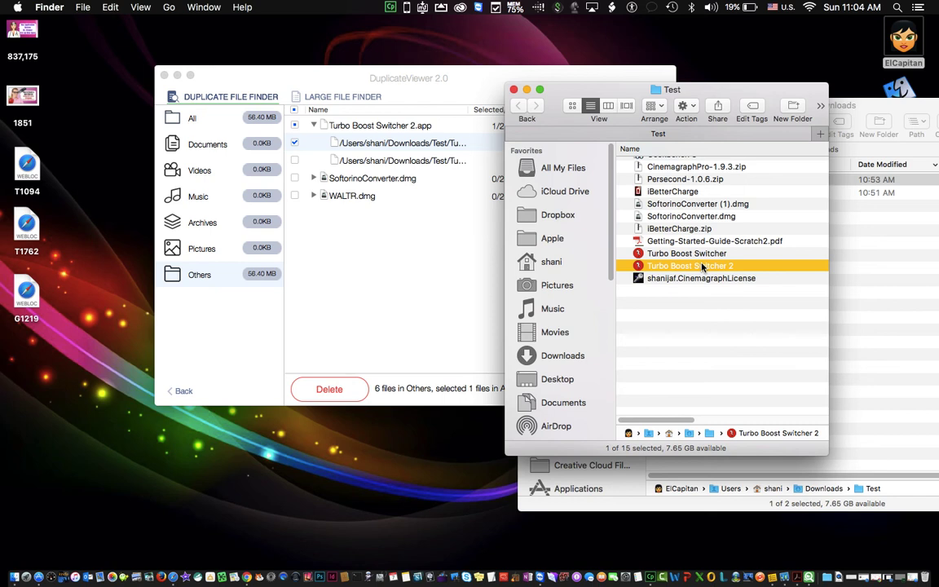
pyautogui.click(662, 255)
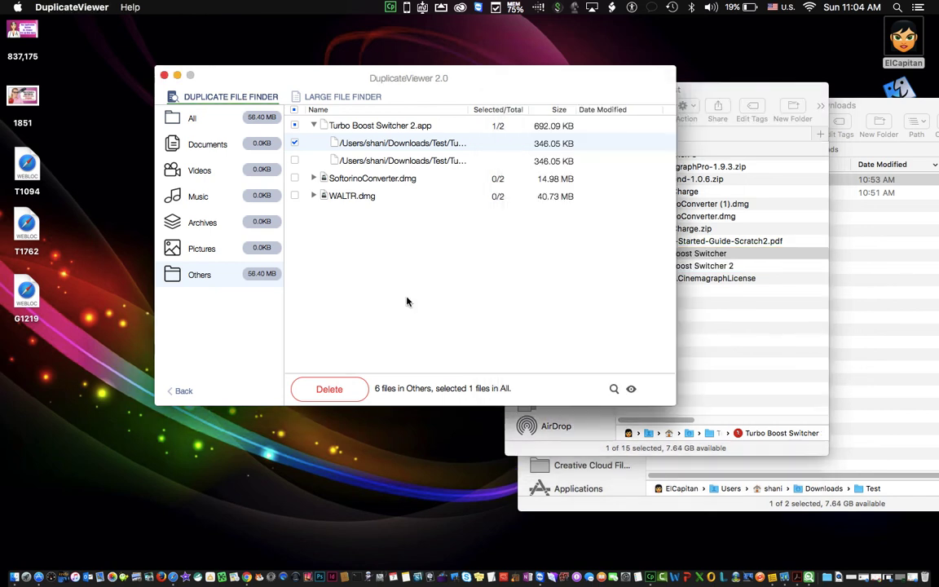
# Step: Delete only the second copy in the Turbo Boost Switcher 2.app group, leaving the first copy unmarked
pyautogui.click(294, 142)
pyautogui.click(294, 161)
pyautogui.click(329, 388)
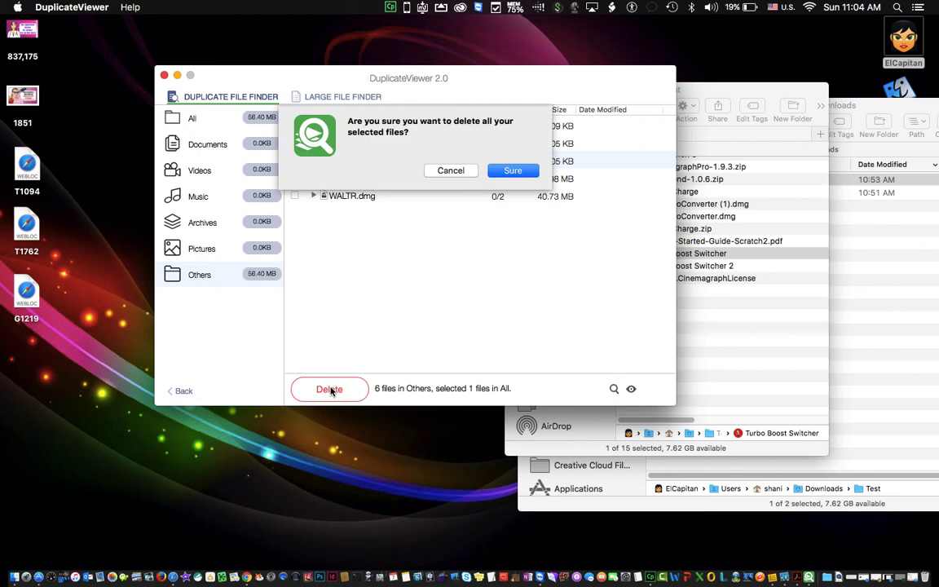
pyautogui.click(518, 171)
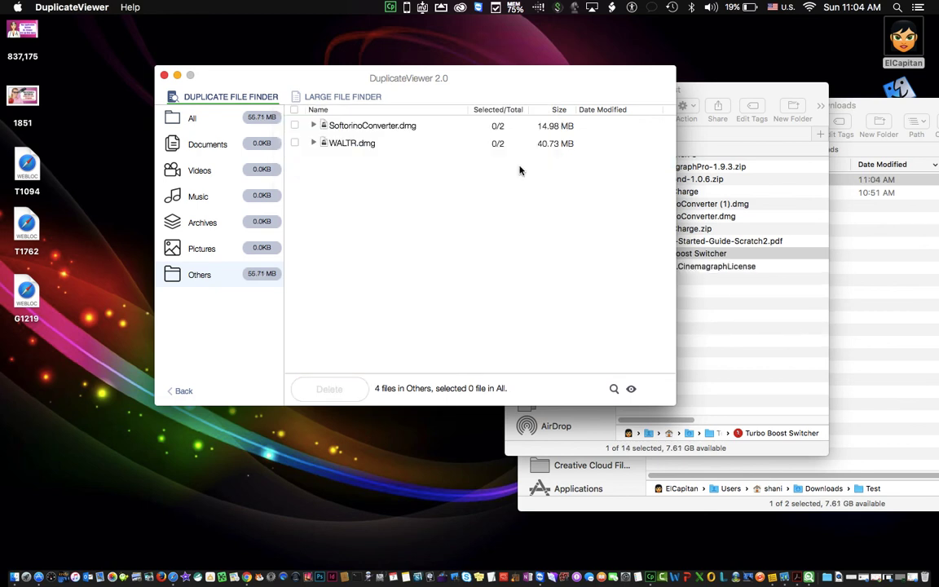
# Step: Expand the SoftorinoConverter.dmg and WALTR.dmg groups and check in Finder which file the second WALTR.dmg entry refers to
pyautogui.click(313, 125)
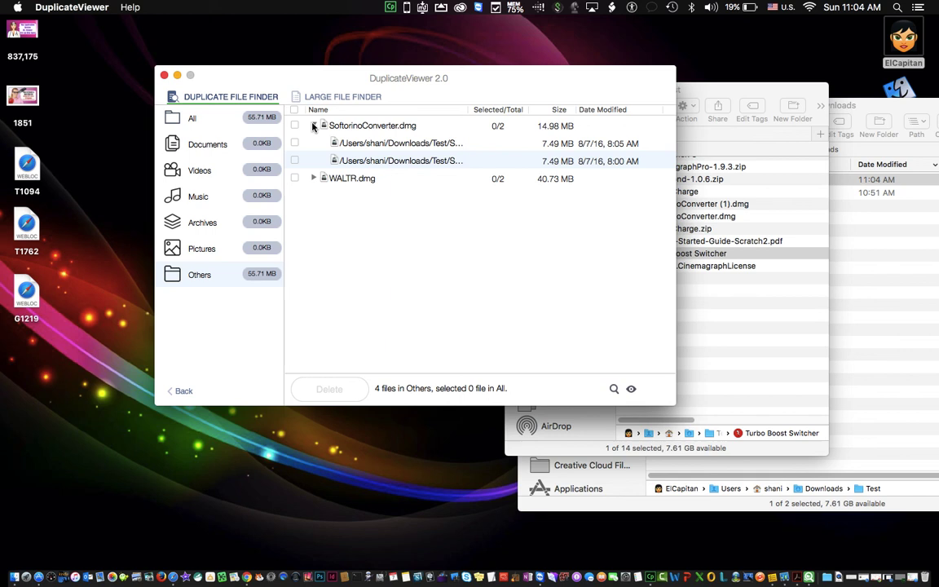
pyautogui.click(373, 182)
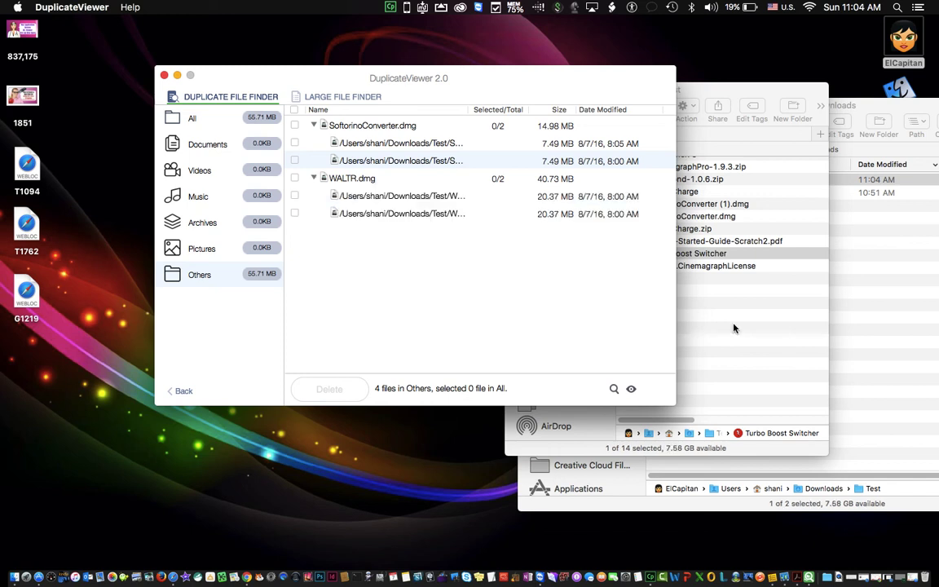
pyautogui.click(734, 327)
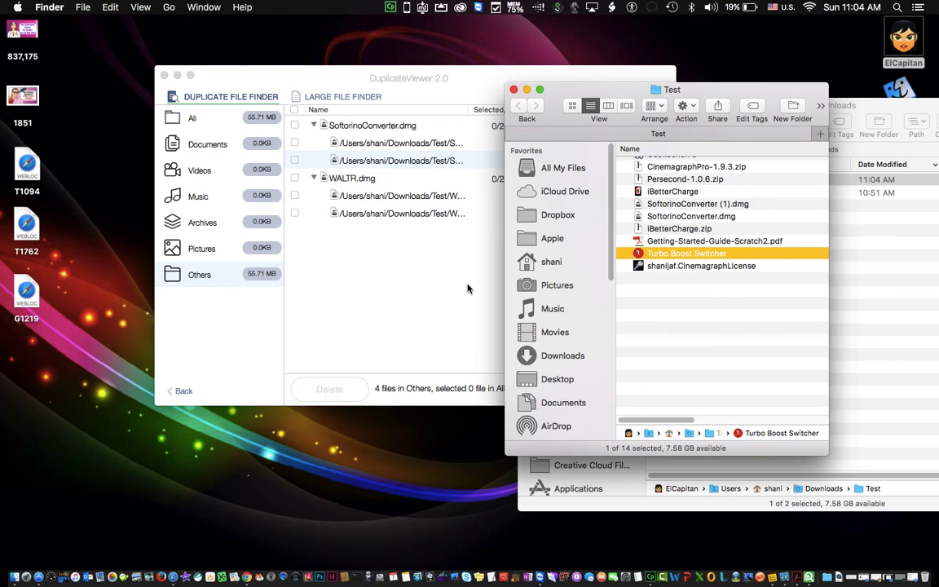
pyautogui.click(466, 287)
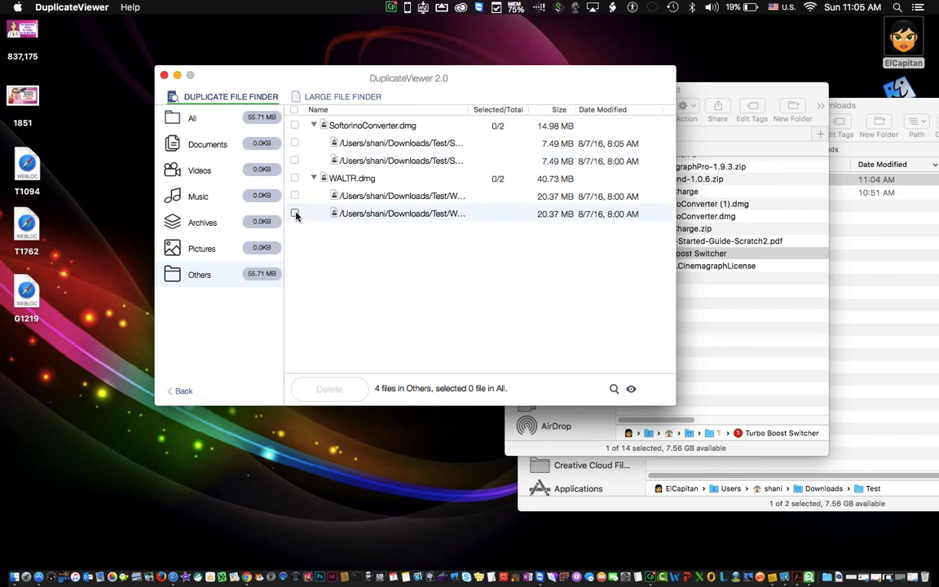
pyautogui.click(295, 214)
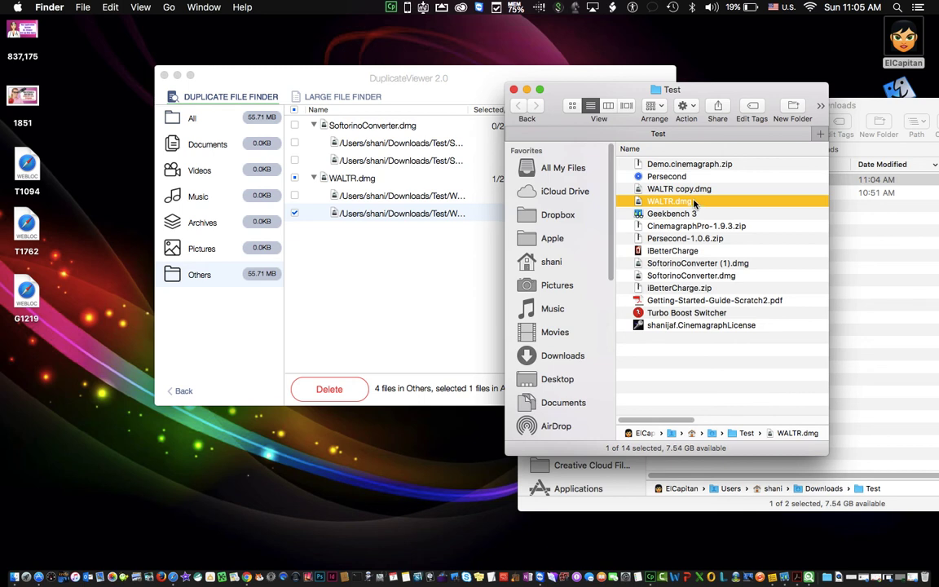
pyautogui.click(359, 310)
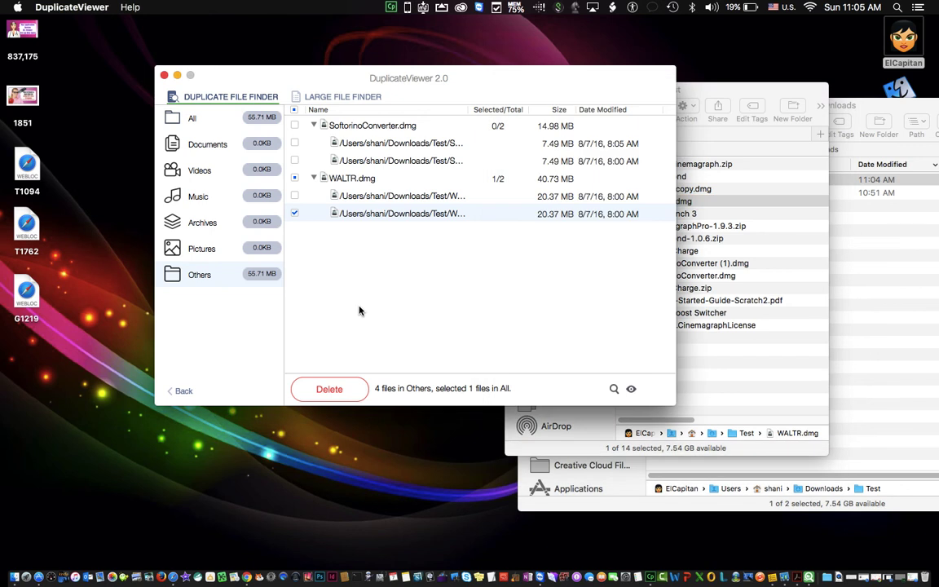
# Step: Unmark the second WALTR.dmg entry and delete the first entry of that group instead
pyautogui.click(296, 214)
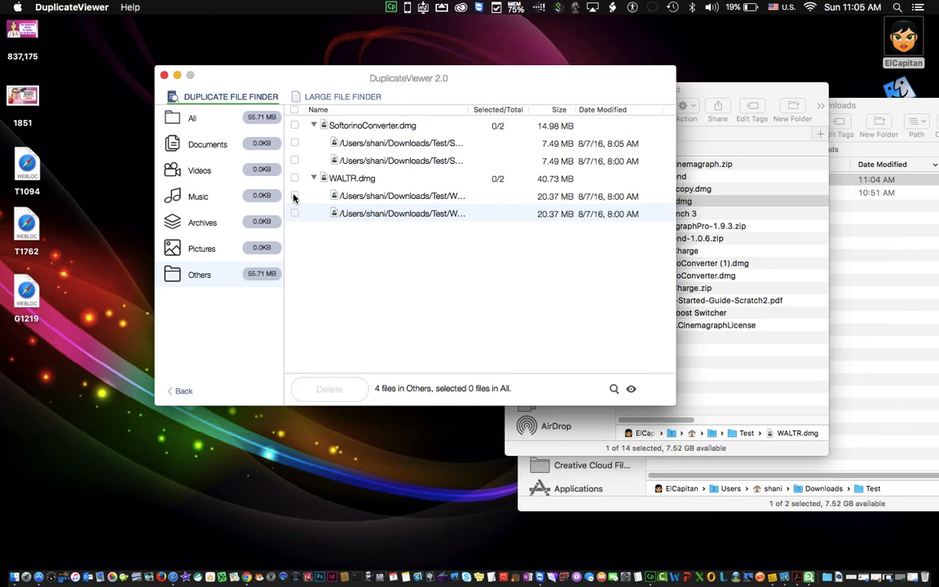
pyautogui.click(295, 197)
pyautogui.click(328, 390)
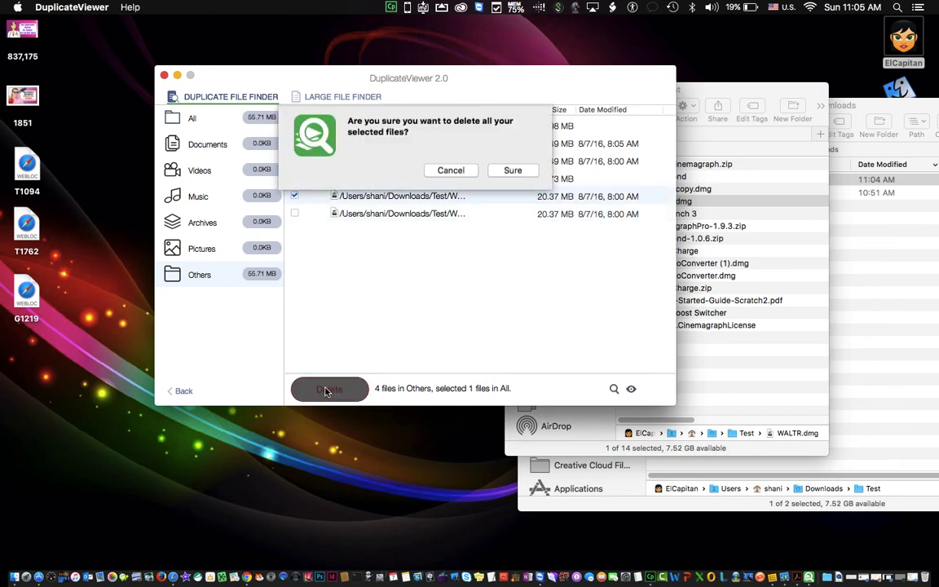
pyautogui.press('Return')
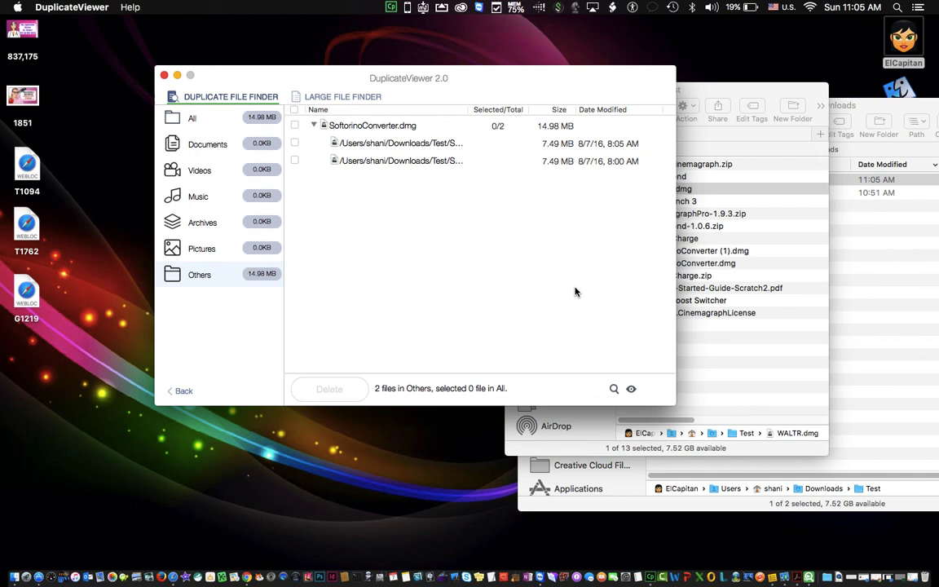
# Step: Compare SoftorinoConverter (1).dmg and SoftorinoConverter.dmg in the Test folder
pyautogui.click(379, 125)
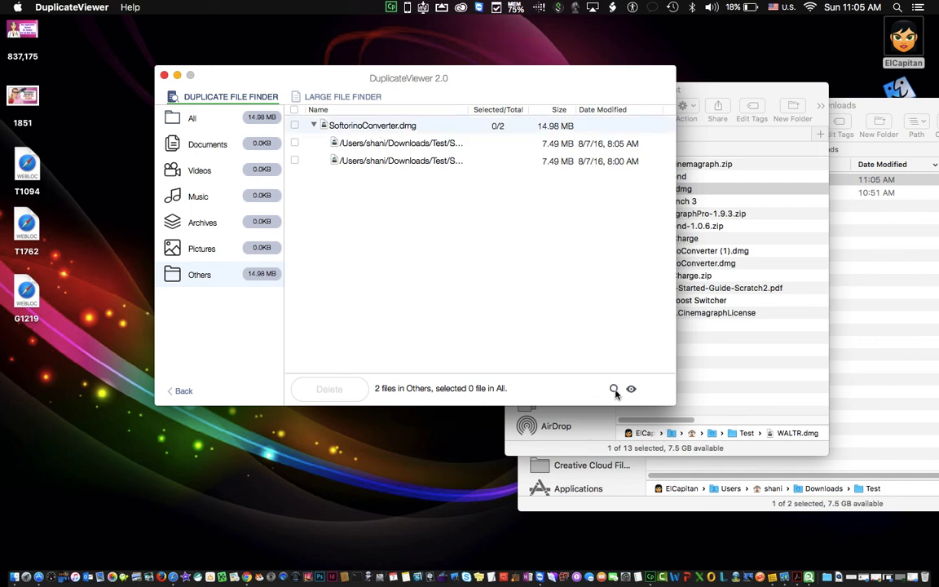
pyautogui.click(721, 87)
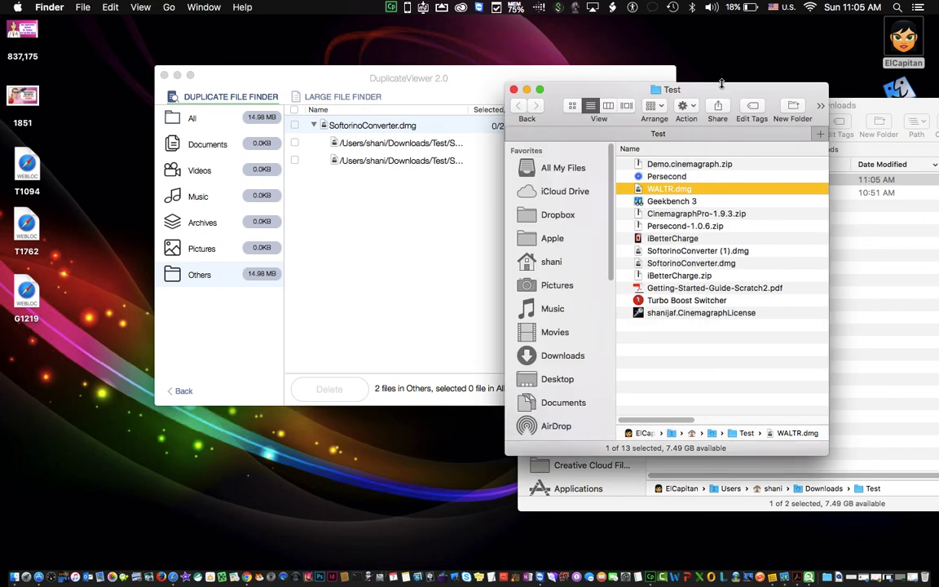
pyautogui.click(697, 251)
pyautogui.click(696, 263)
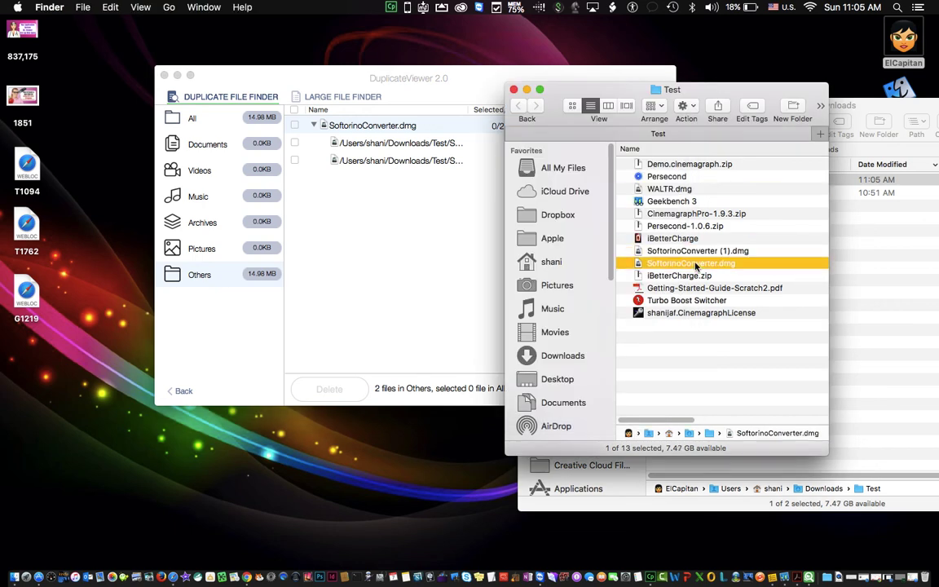
# Step: Delete only the first entry in the SoftorinoConverter.dmg group, and show the results for all file types
pyautogui.click(296, 128)
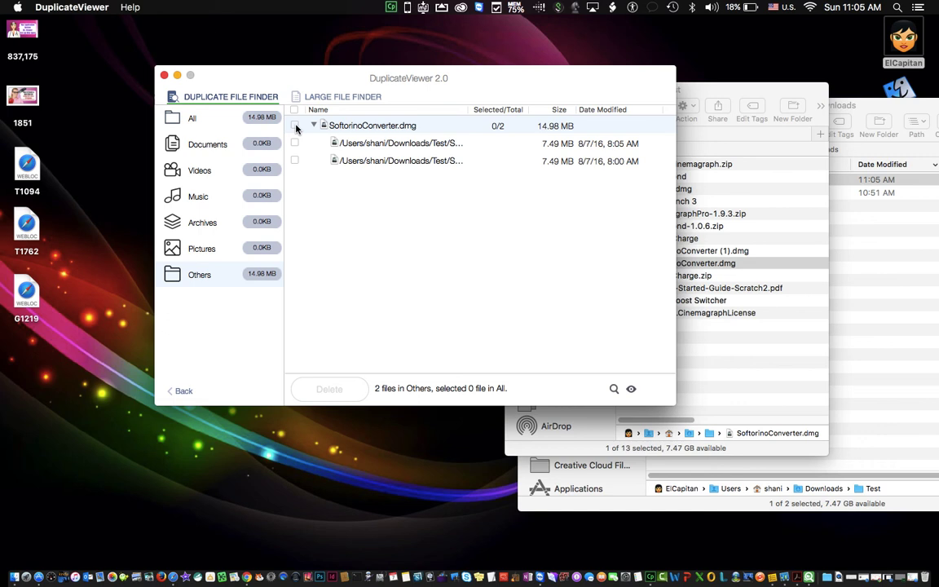
pyautogui.click(296, 128)
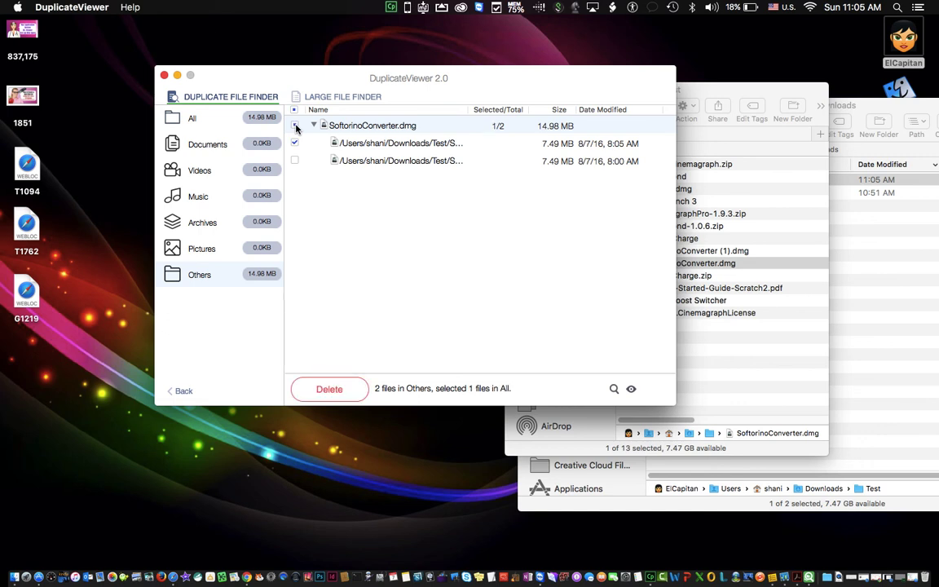
pyautogui.click(329, 389)
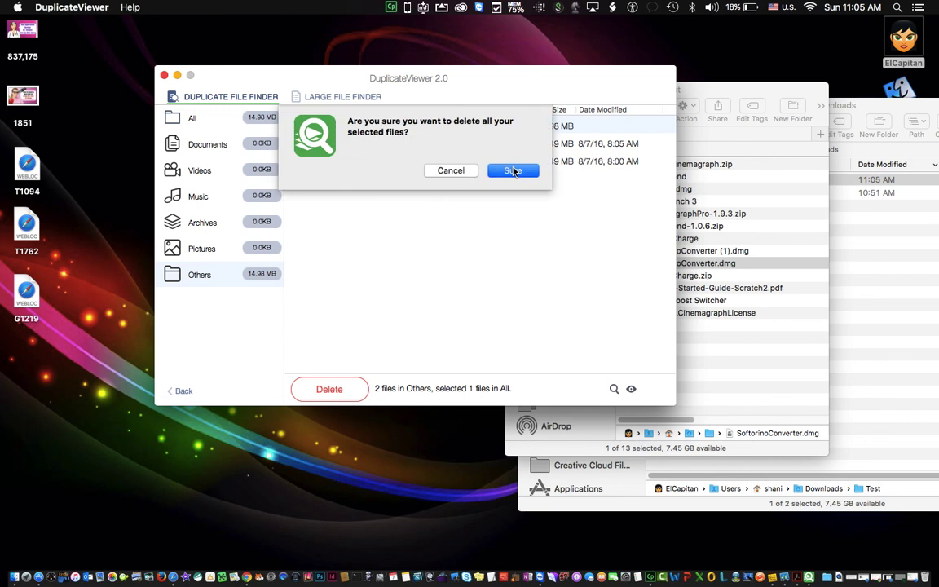
pyautogui.click(513, 171)
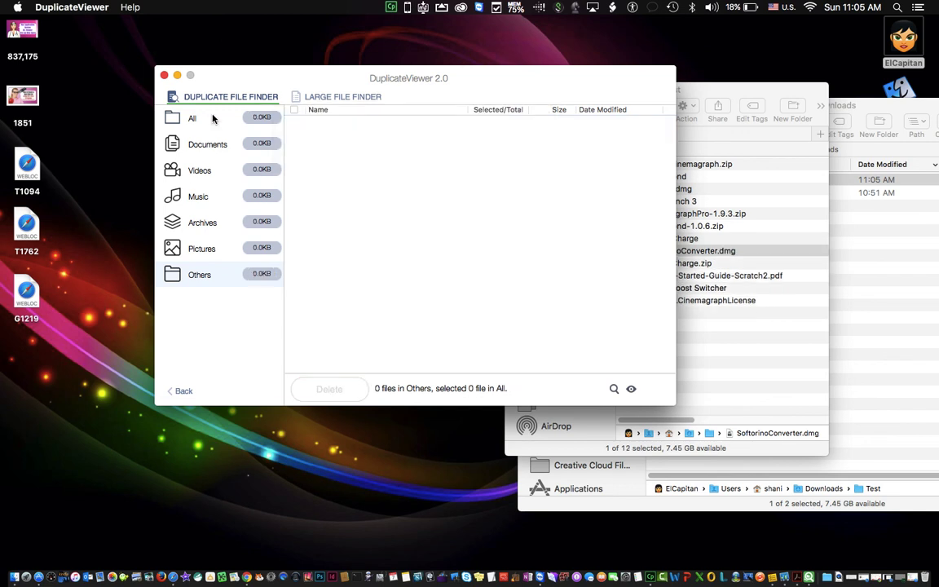
pyautogui.click(212, 119)
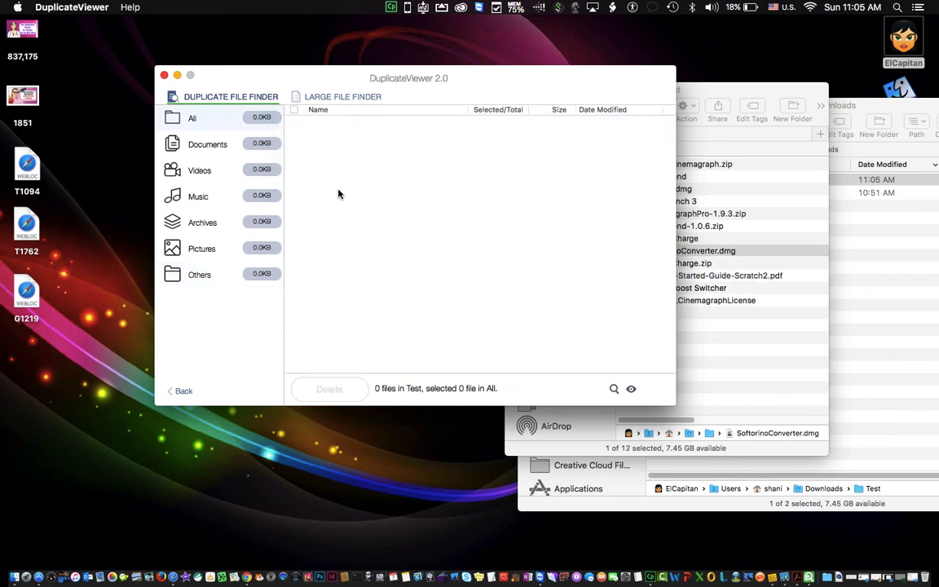
# Step: Duplicate Getting-Started-Guide-Scratch2.pdf in the Test folder in Finder, and close that Finder window
pyautogui.click(632, 390)
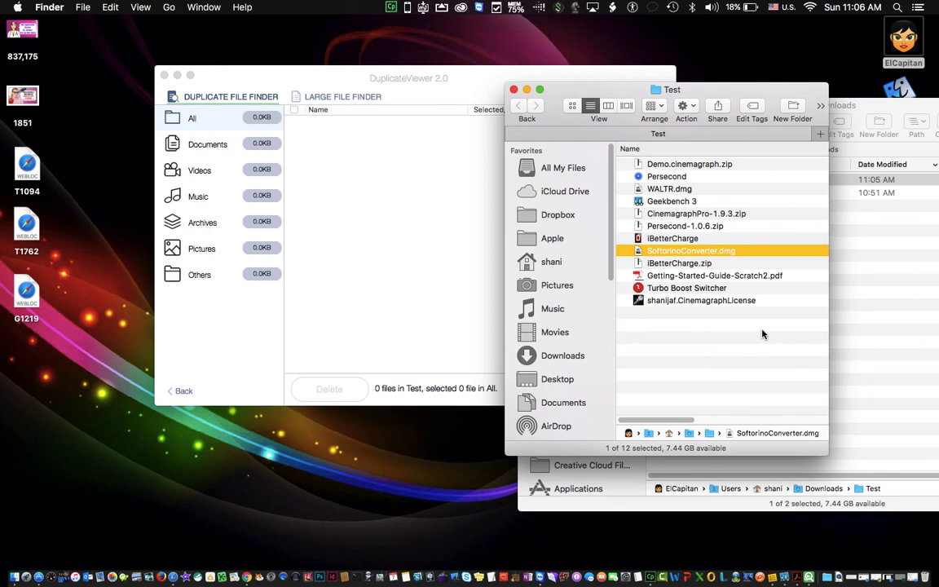
pyautogui.click(702, 278)
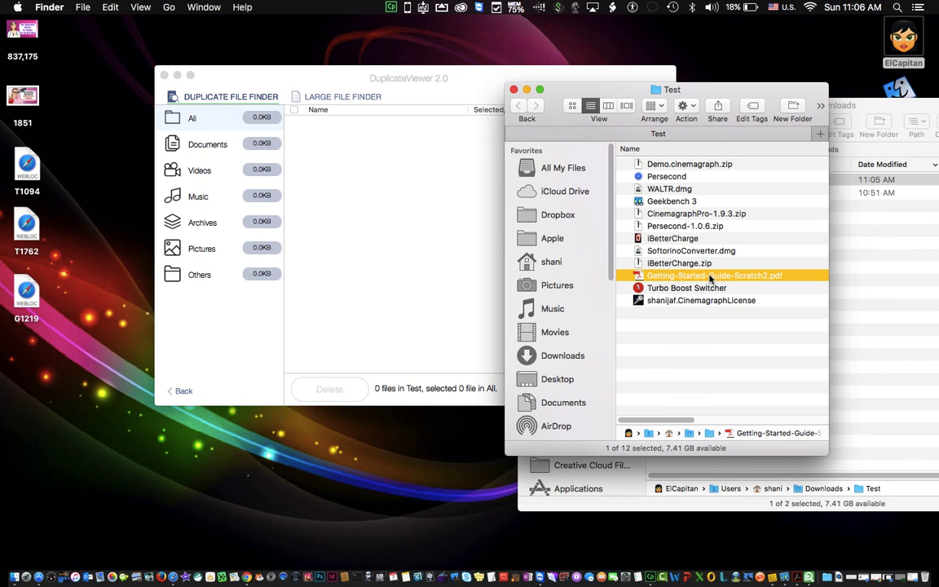
pyautogui.press('super+d')
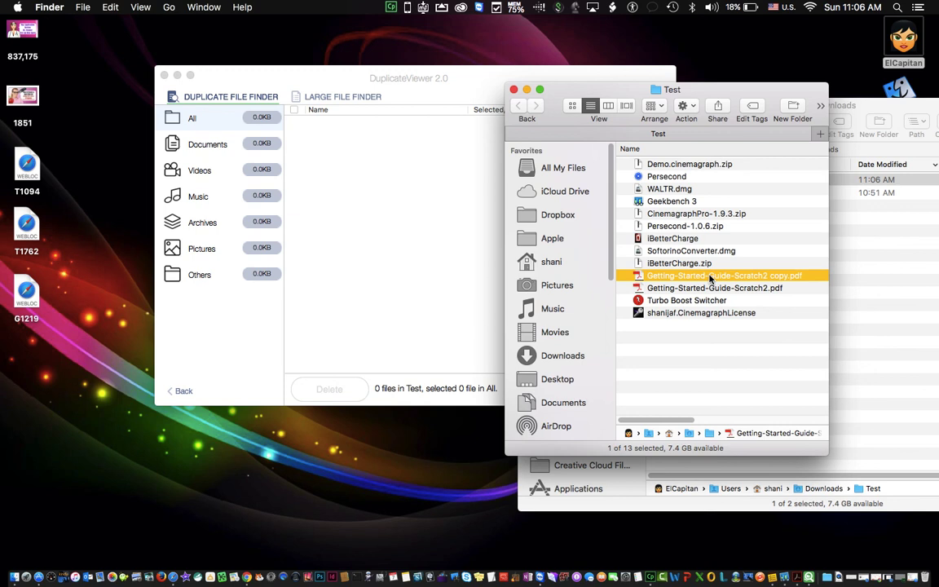
pyautogui.click(514, 90)
# Step: Leave the empty results and rescan the Test folder from Downloads for duplicate files
pyautogui.click(183, 392)
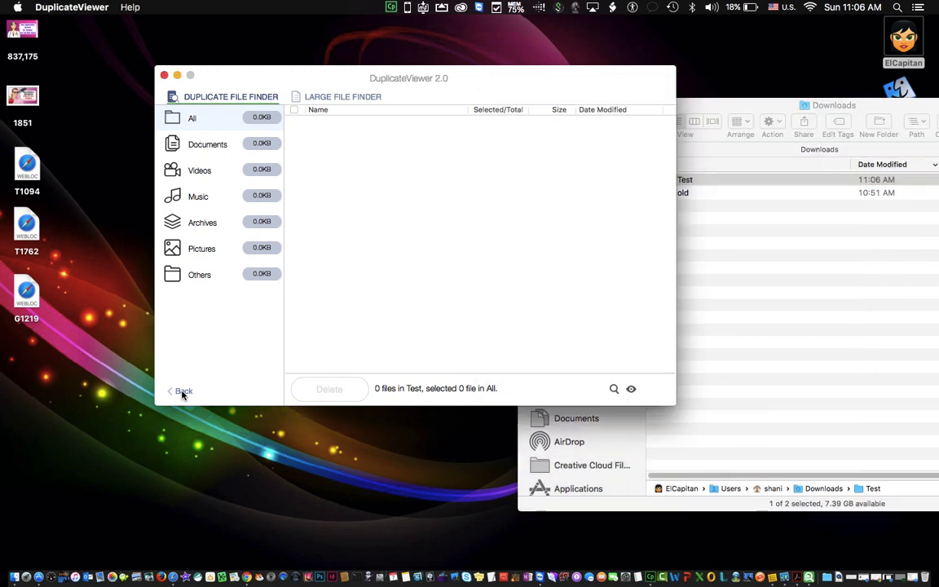
pyautogui.click(182, 392)
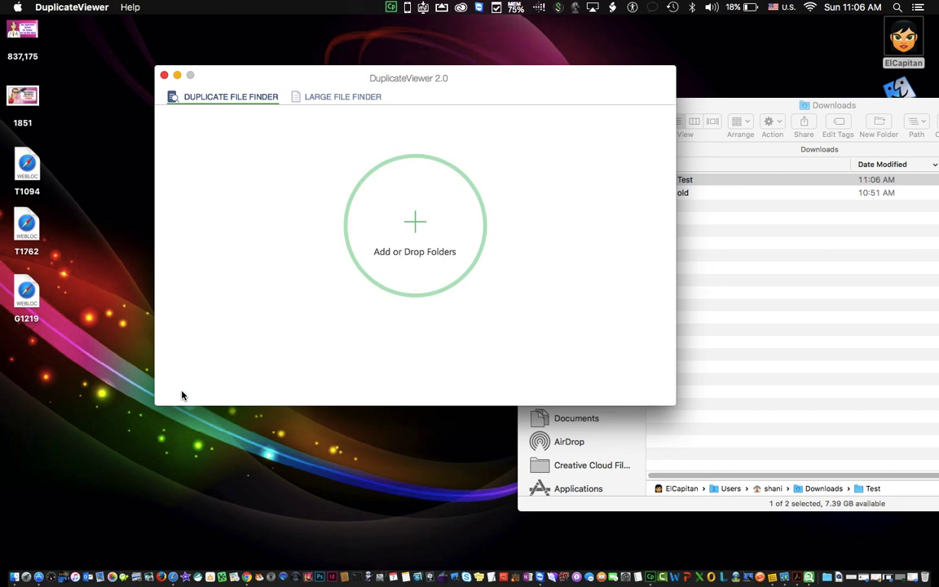
pyautogui.click(680, 179)
pyautogui.moveTo(680, 179); pyautogui.dragTo(420, 212)
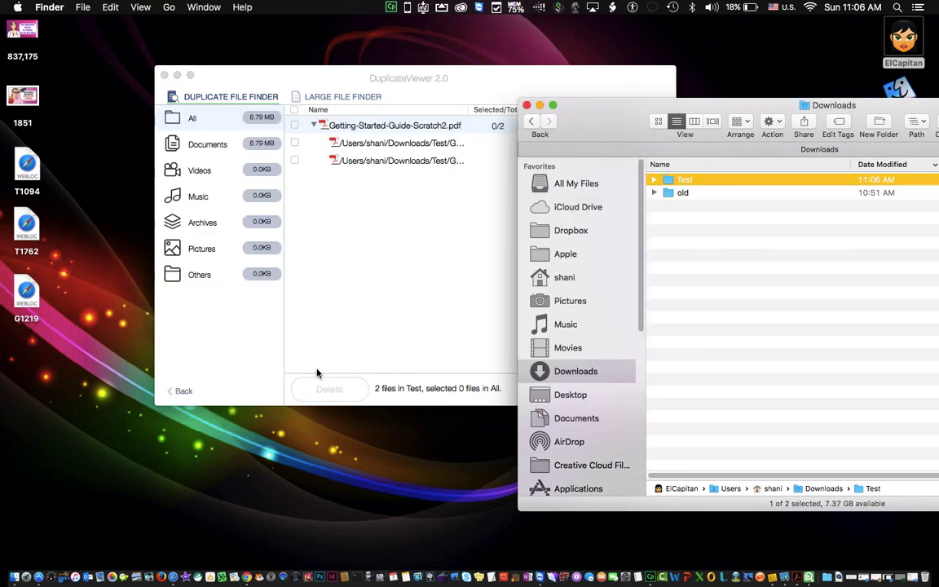
pyautogui.click(317, 372)
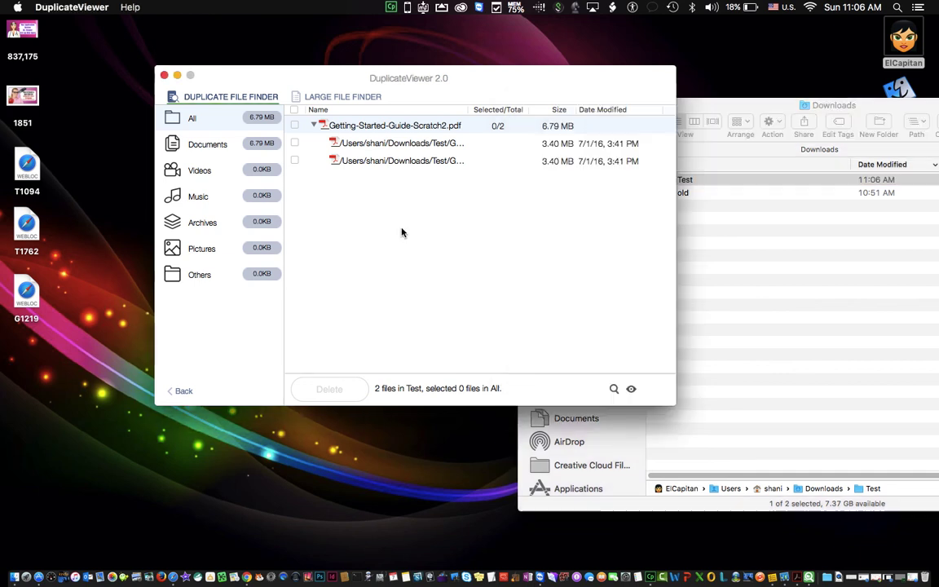
# Step: Preview the first entry in the Getting-Started-Guide-Scratch2.pdf group and close the preview
pyautogui.click(373, 147)
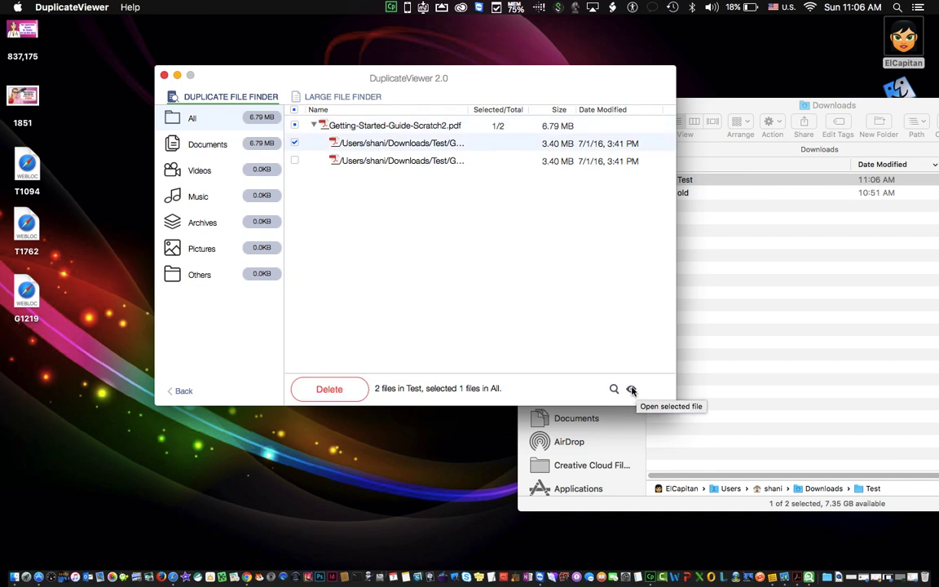
pyautogui.click(632, 391)
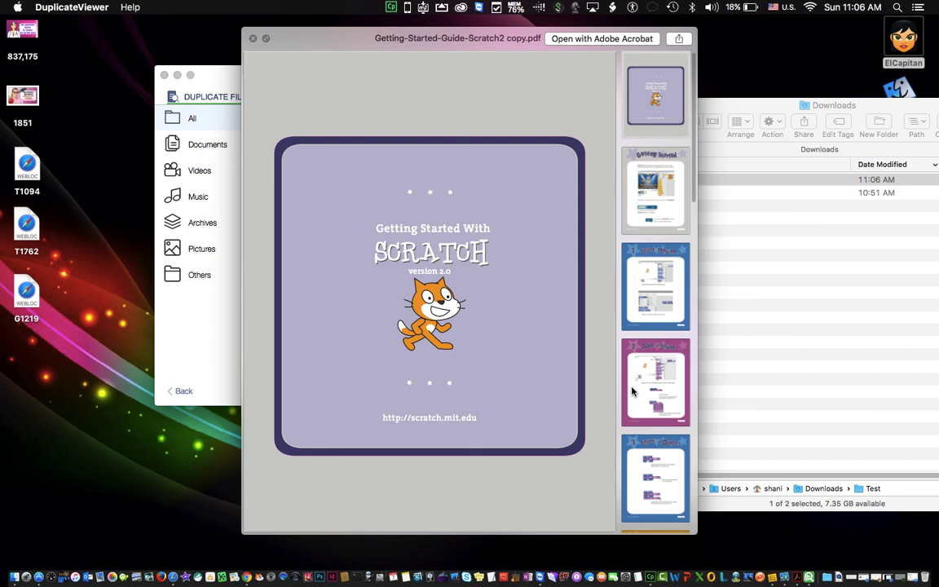
pyautogui.click(253, 39)
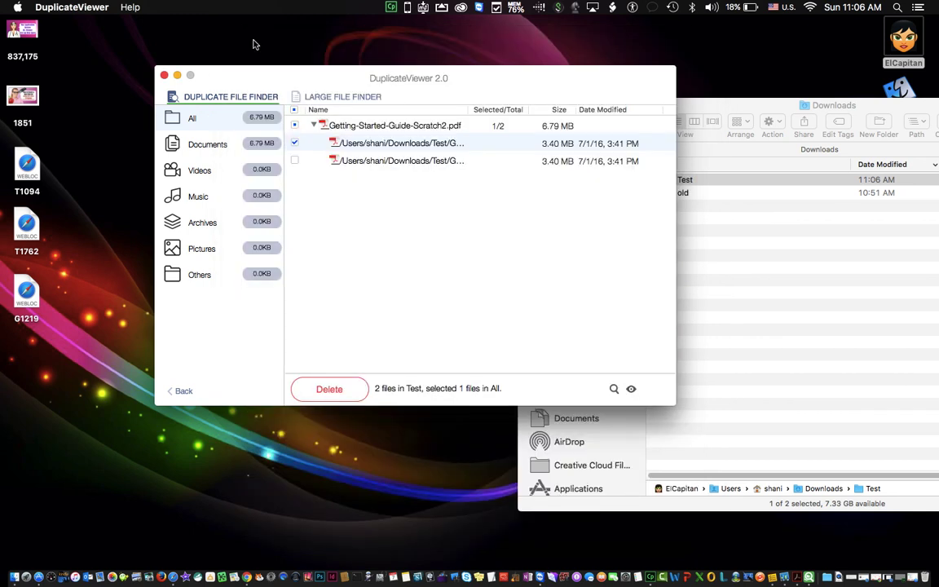
# Step: Unmark the first Getting-Started-Guide-Scratch2.pdf entry, and preview and delete only the second one
pyautogui.click(330, 388)
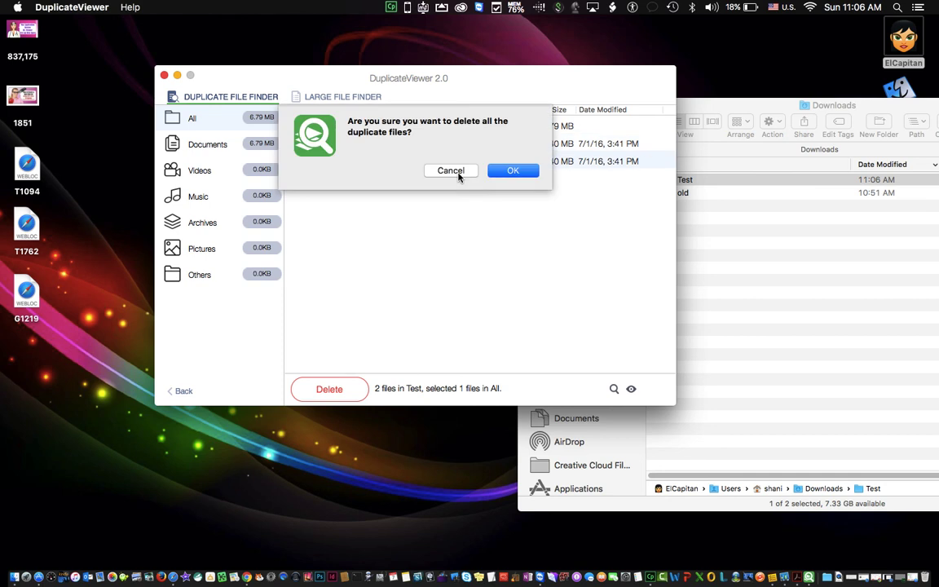
pyautogui.click(451, 171)
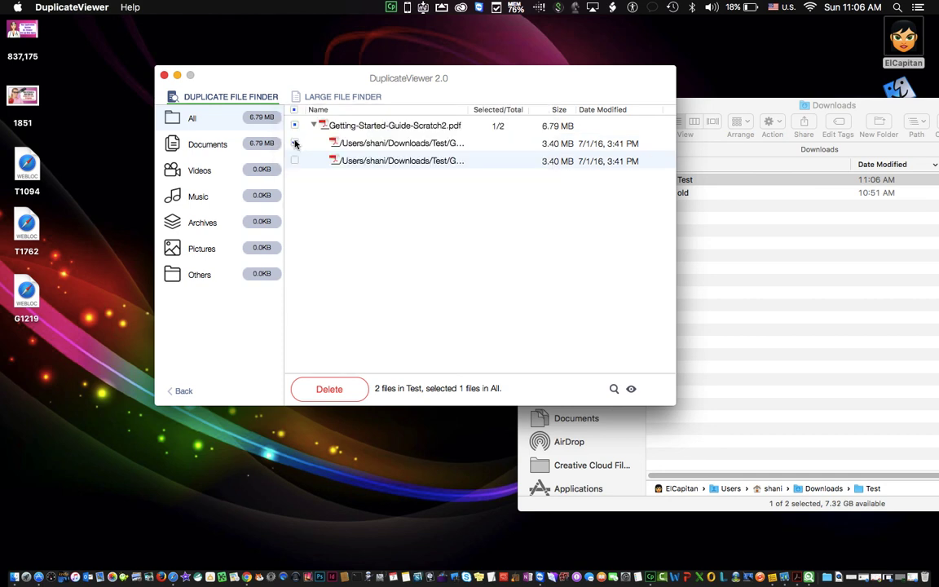
pyautogui.click(295, 143)
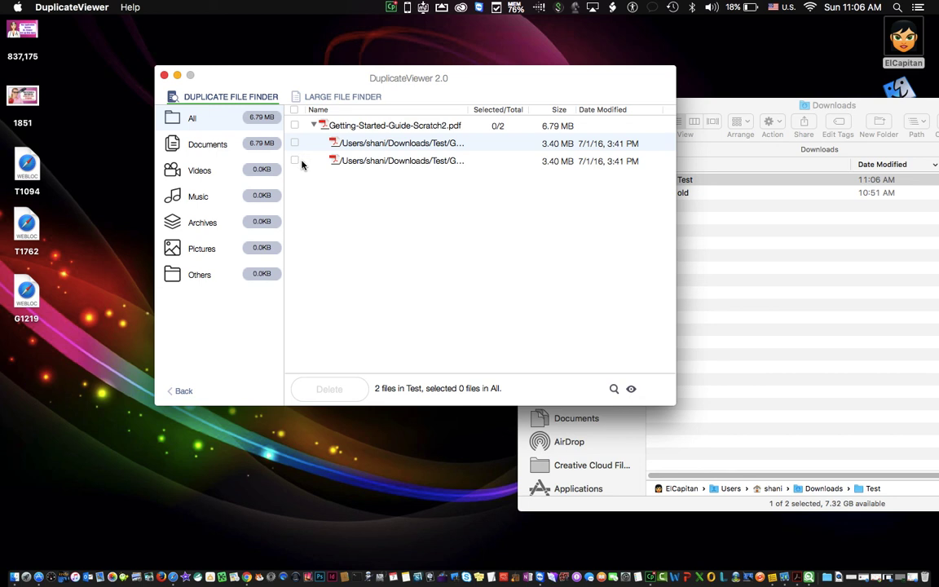
pyautogui.click(631, 389)
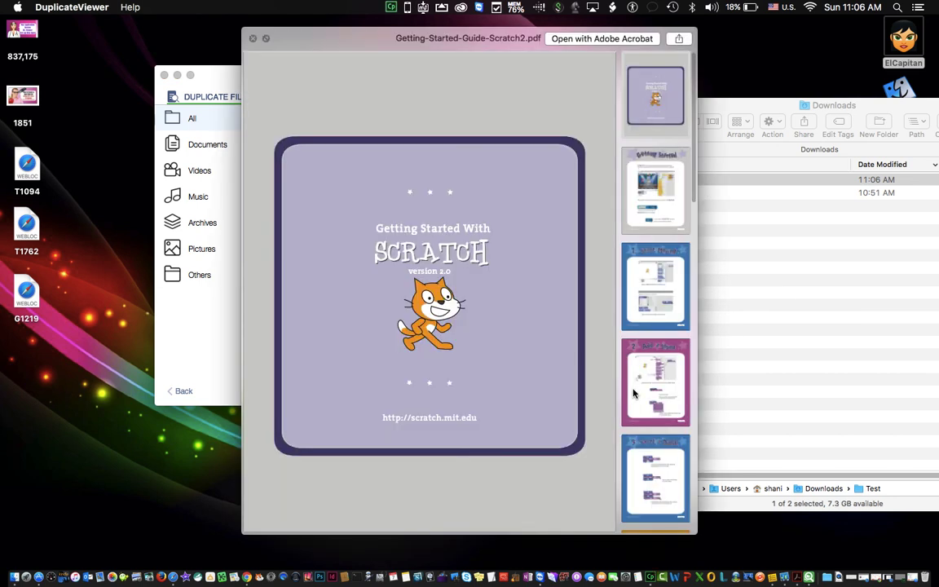
pyautogui.press('Escape')
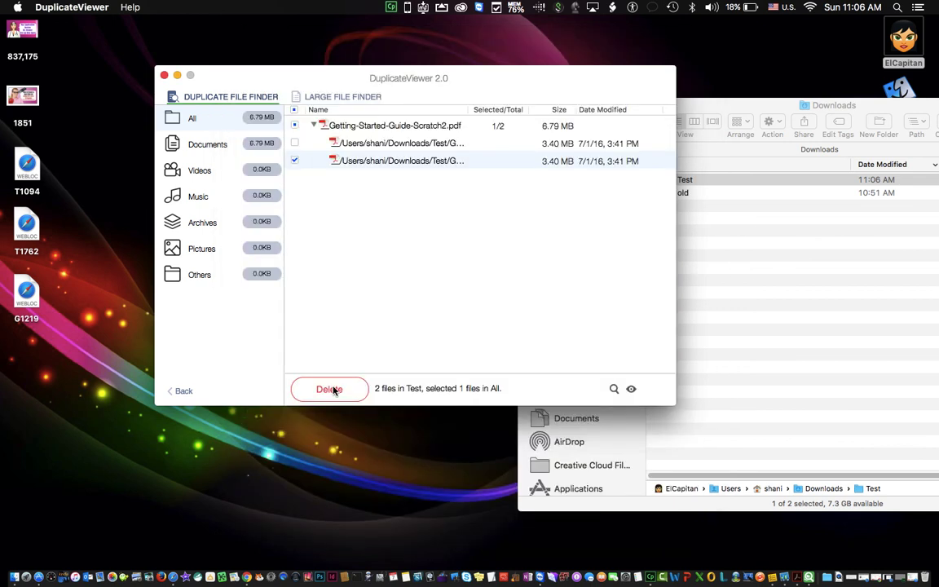
pyautogui.click(330, 389)
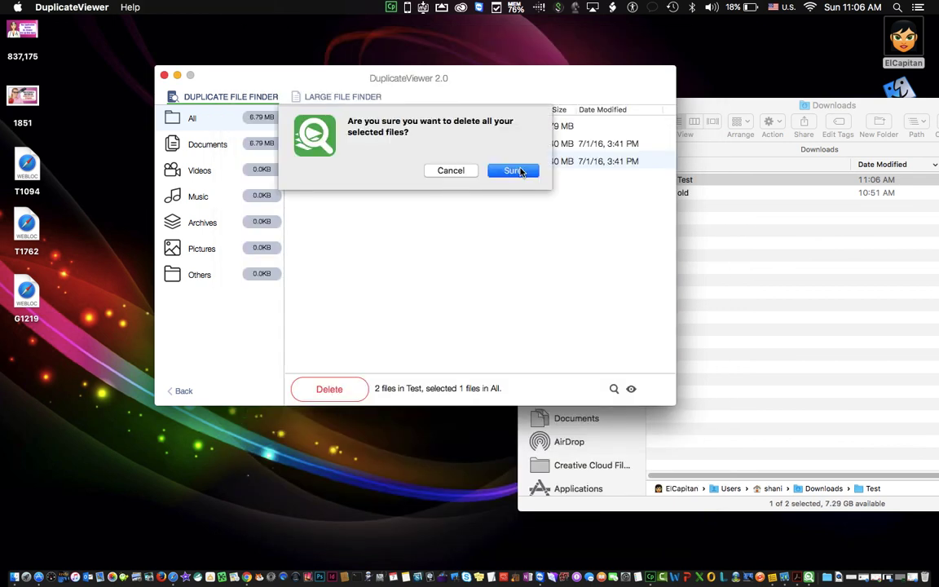
pyautogui.click(513, 170)
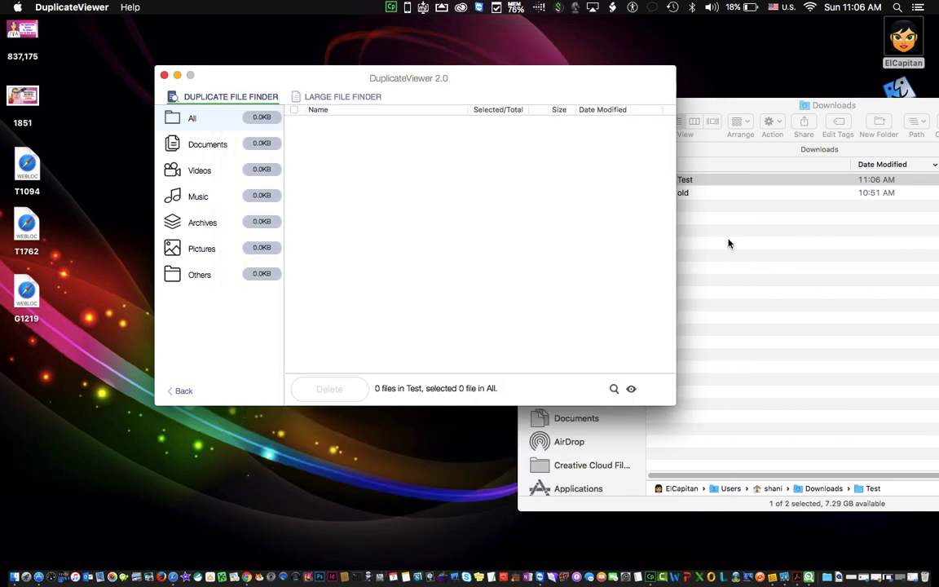
# Step: Expand the Test folder in Downloads in Finder to check which copy of the Scratch guide PDF remains
pyautogui.click(656, 184)
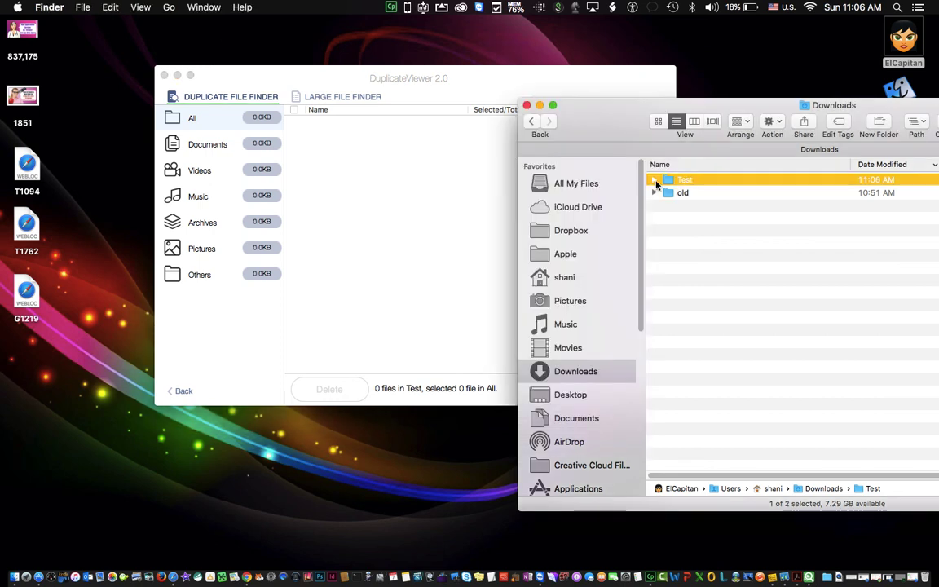
pyautogui.click(654, 180)
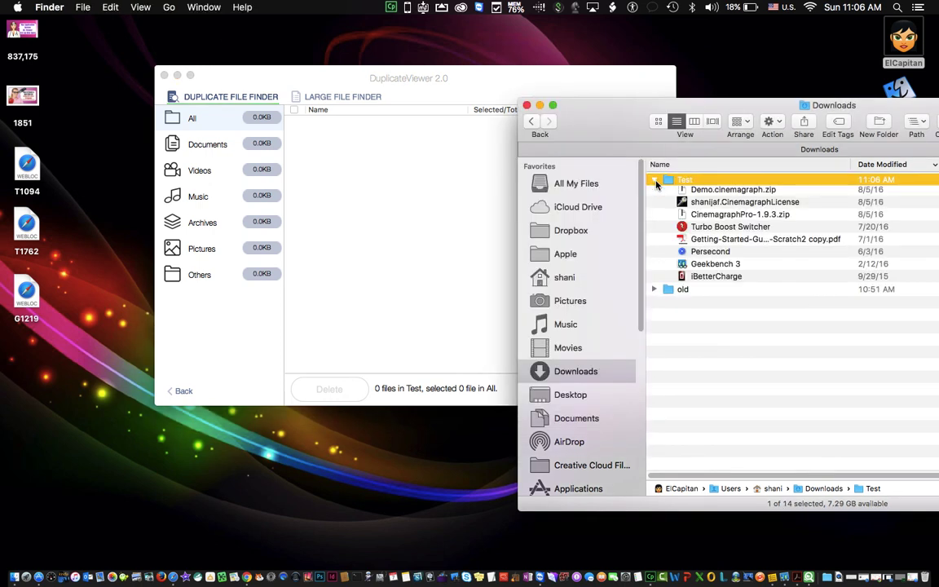
pyautogui.click(709, 292)
# Step: Switch DuplicateViewer to the Large File Finder and scan the Test folder, collapsed in the Downloads window
pyautogui.click(182, 392)
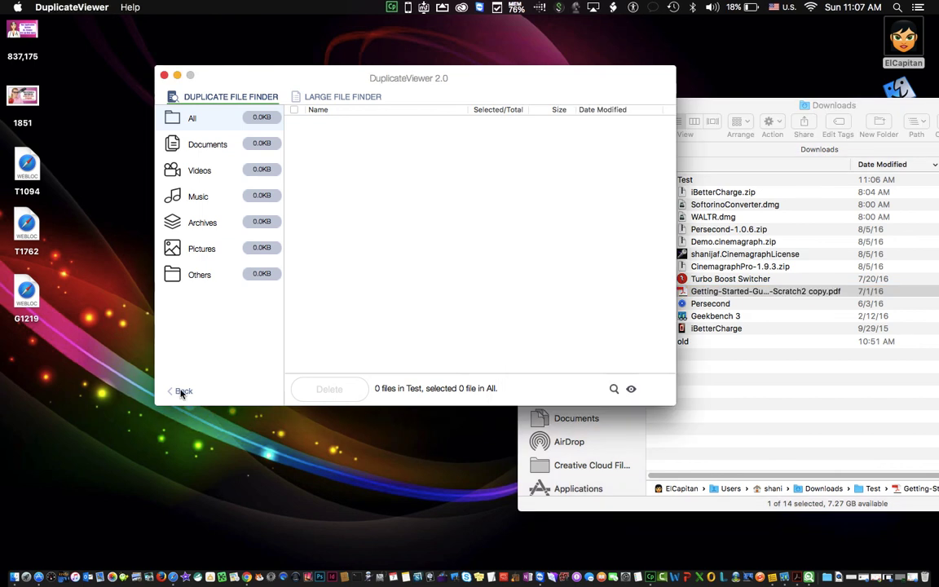
pyautogui.click(183, 392)
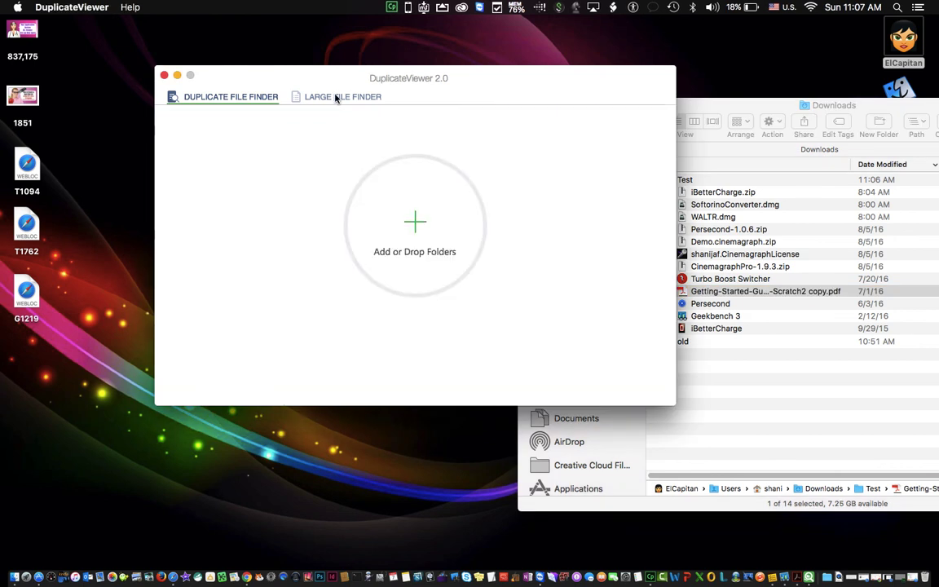
pyautogui.click(335, 98)
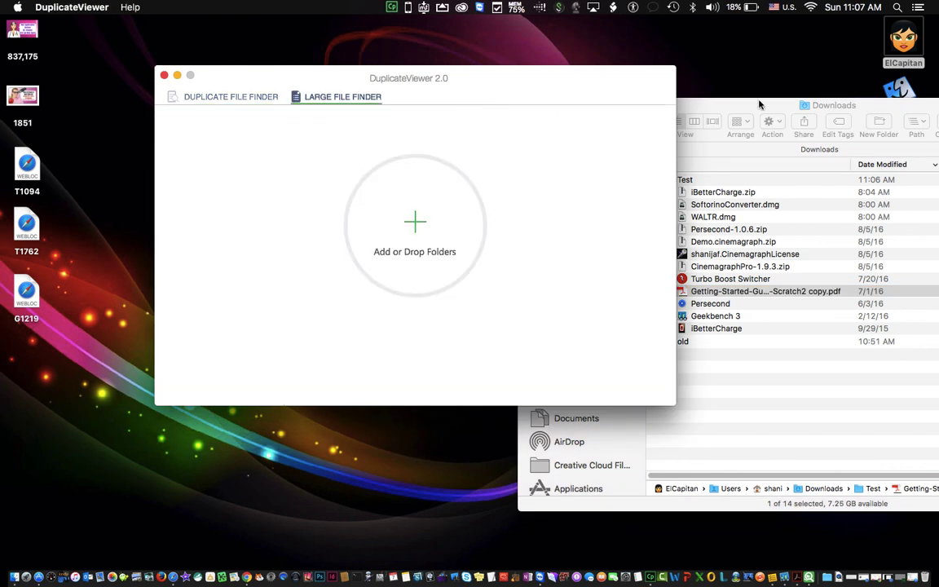
pyautogui.click(757, 104)
pyautogui.click(531, 124)
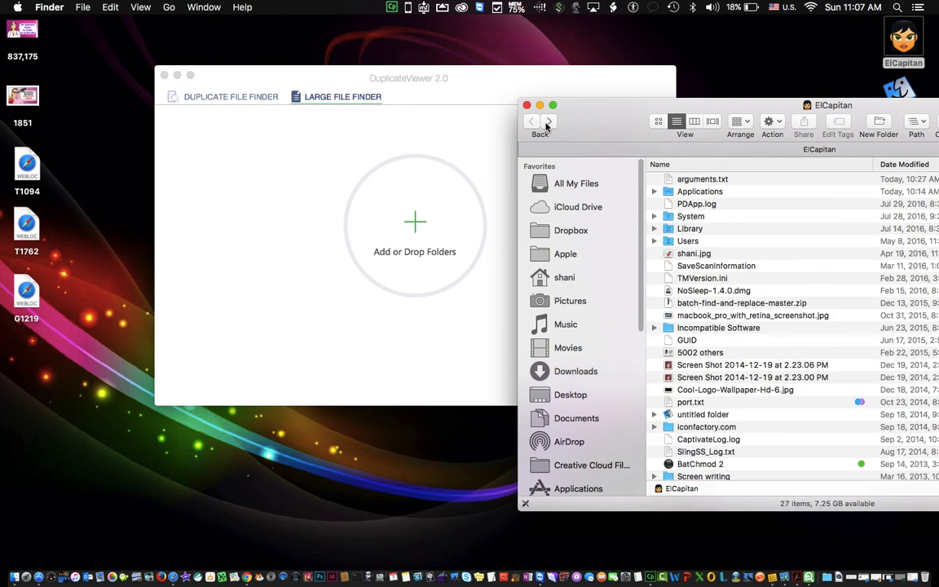
pyautogui.click(547, 122)
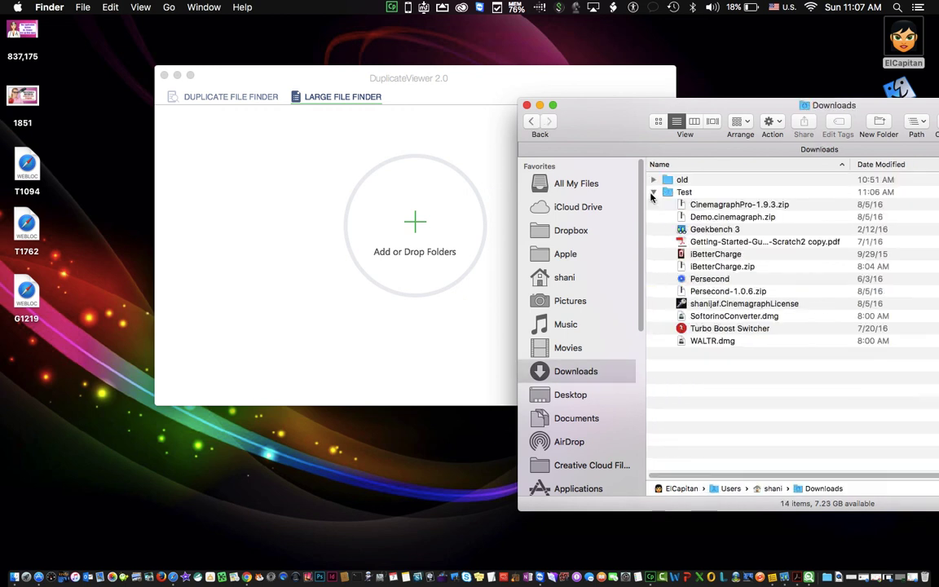
pyautogui.click(653, 192)
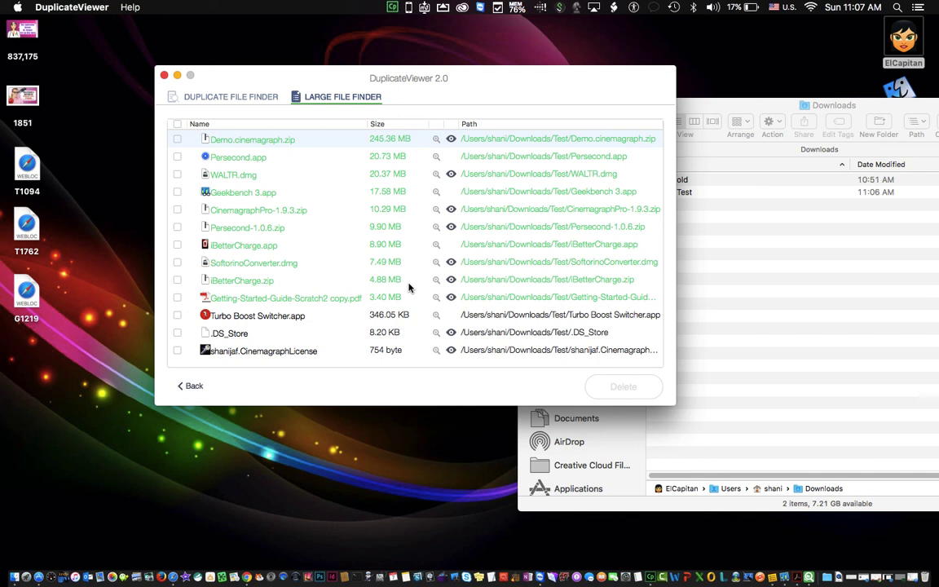
# Step: Reveal Demo.cinemagraph.zip in Finder from the large-file results, and preview Getting-Started-Guide-Scratch2 copy.pdf
pyautogui.click(437, 143)
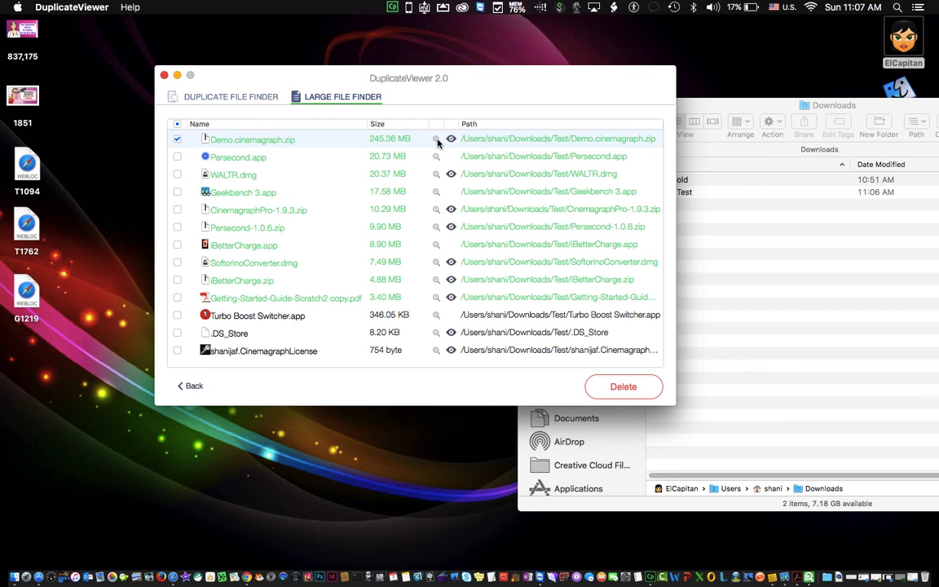
pyautogui.click(436, 141)
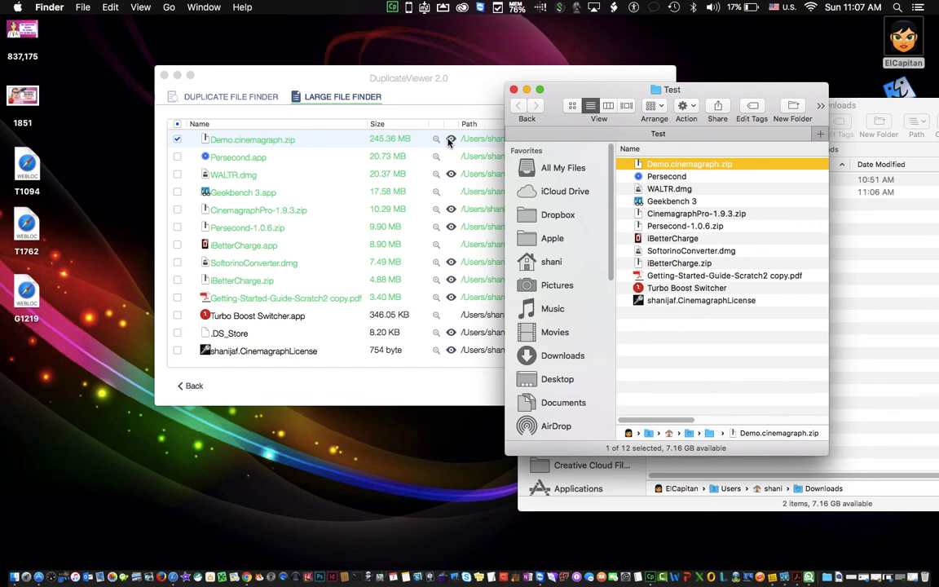
pyautogui.click(178, 298)
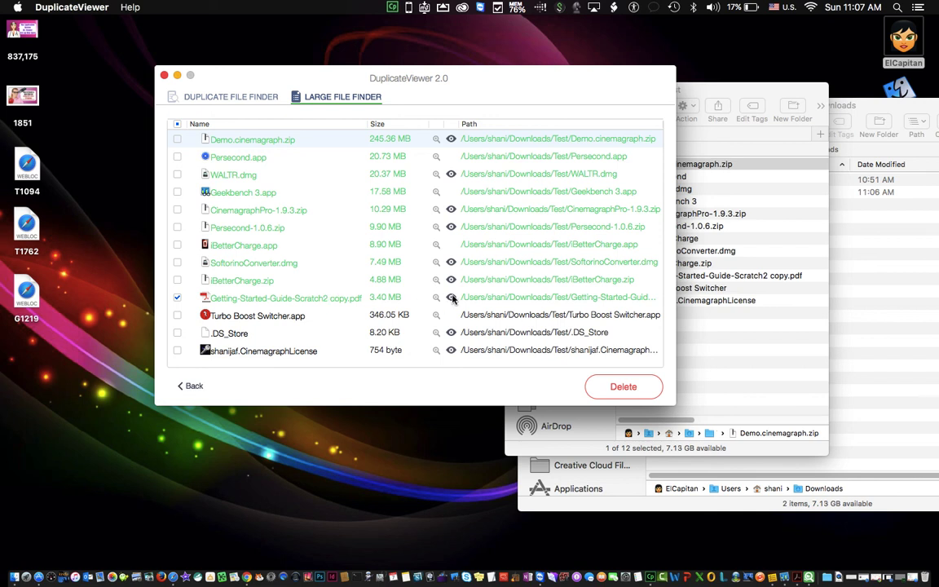
pyautogui.click(451, 297)
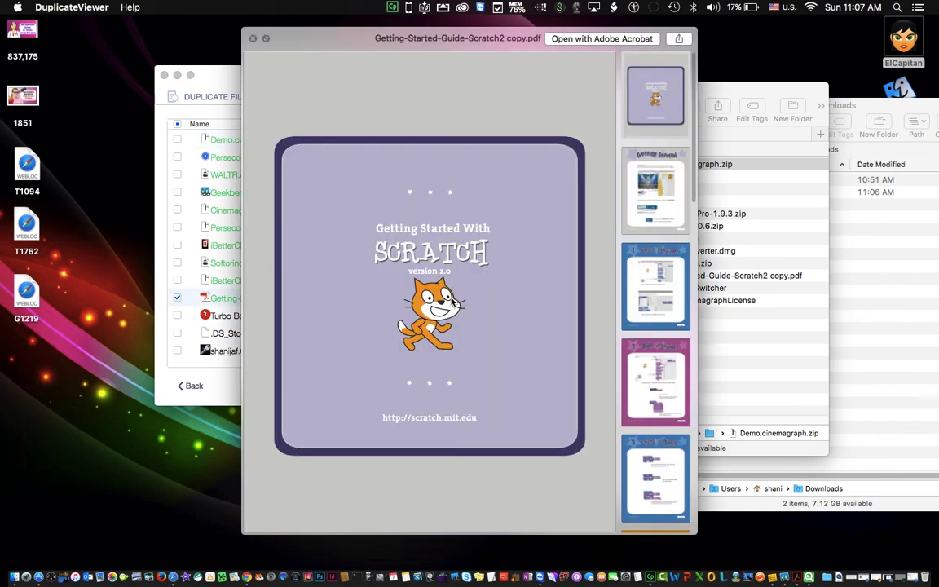
pyautogui.press('space')
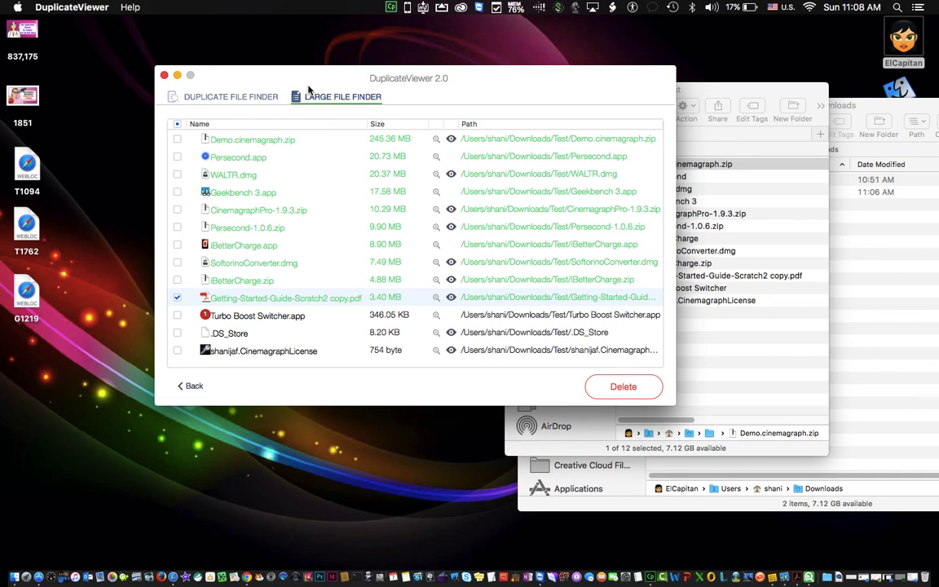
# Step: Leave the large-file results without deleting anything and return to the Duplicate File Finder
pyautogui.click(194, 386)
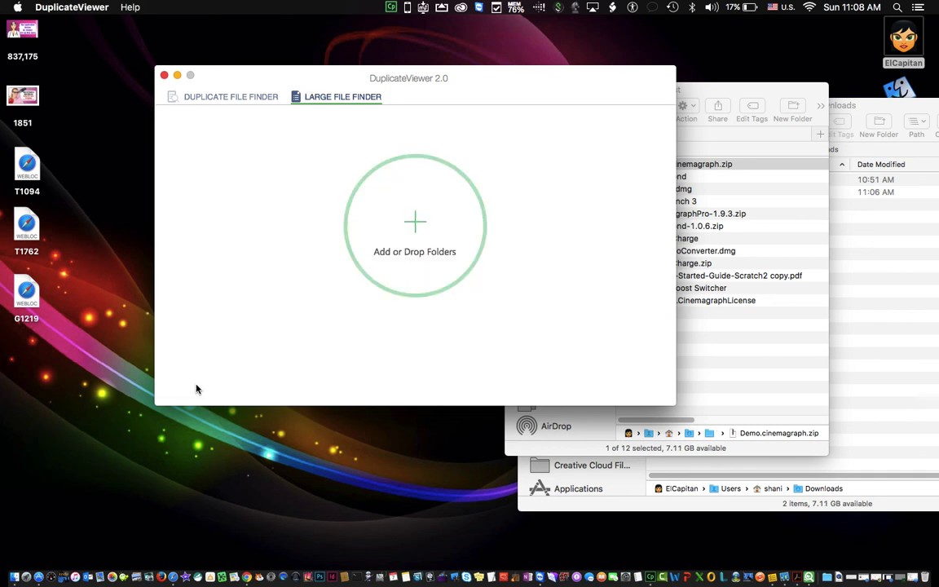
pyautogui.click(649, 580)
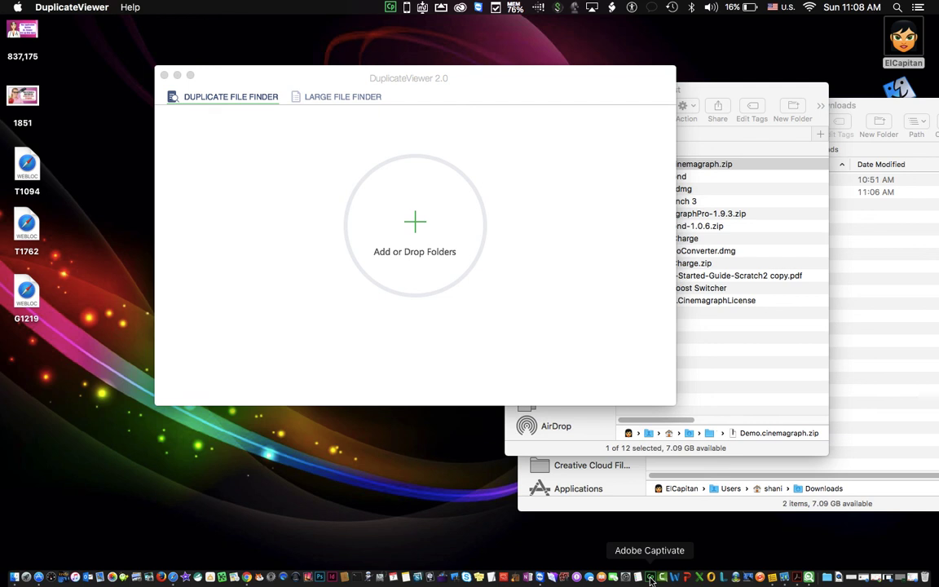